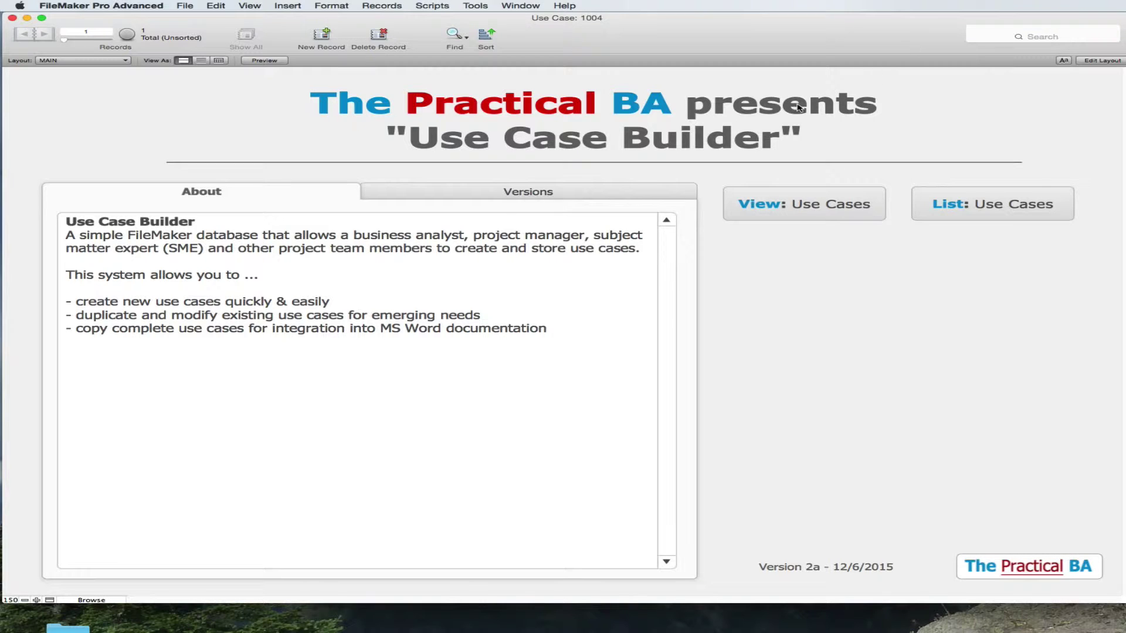
Step: Review the About and Versions information on the main screen
left_click(407, 247)
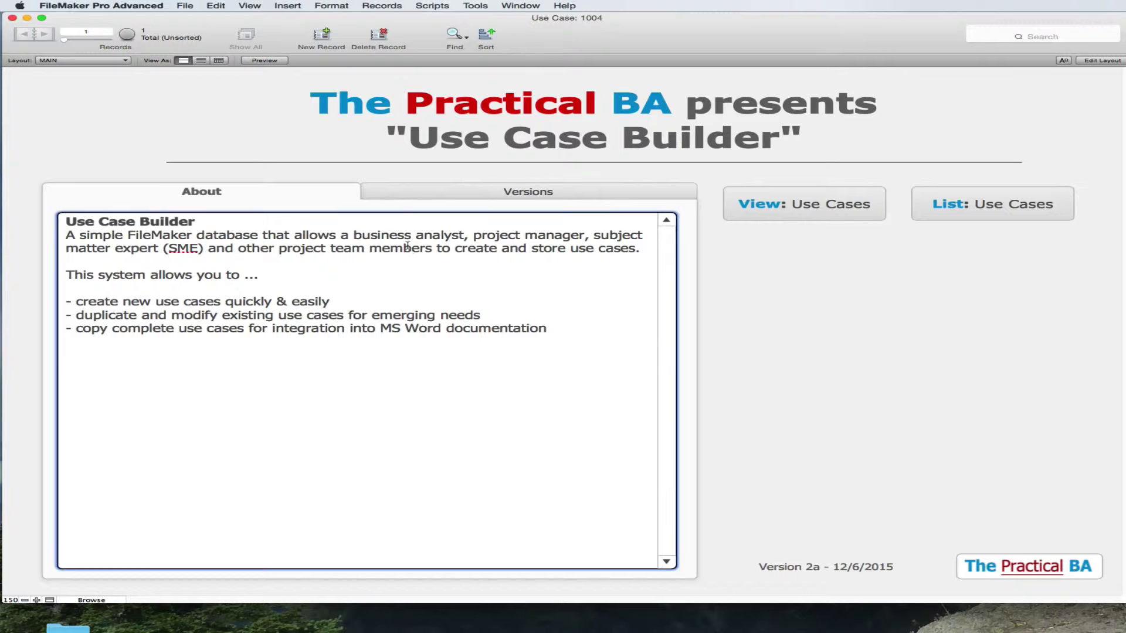
left_click(462, 199)
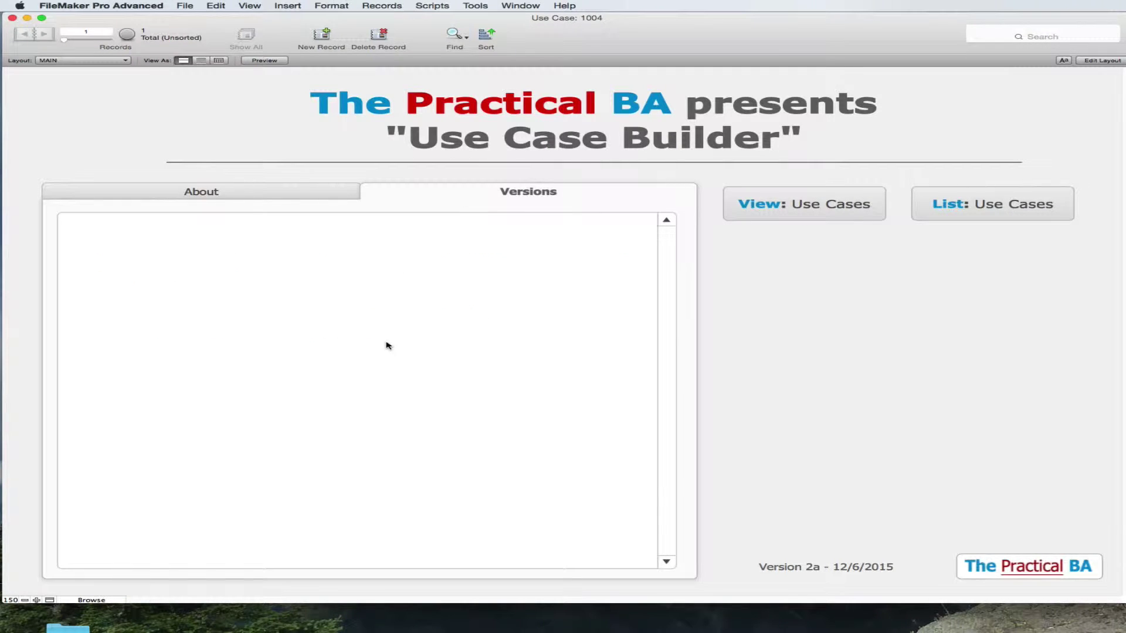
left_click(325, 195)
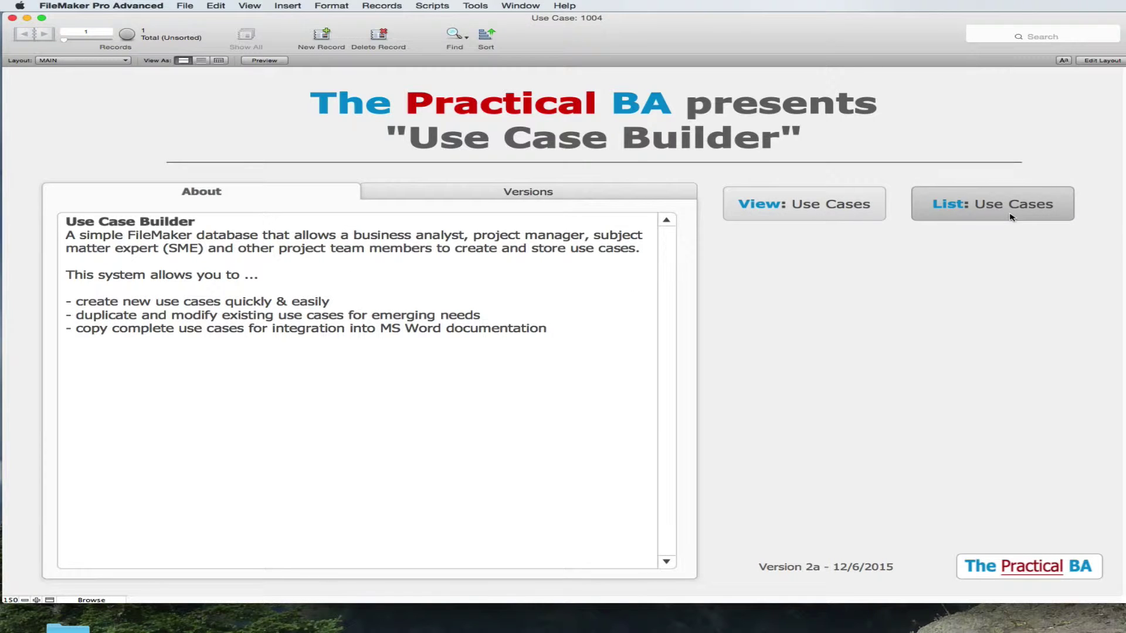
Step: View the use case form and the use case list, and open the record "Creating A Basic Use Case In Use Case Builder"
left_click(862, 217)
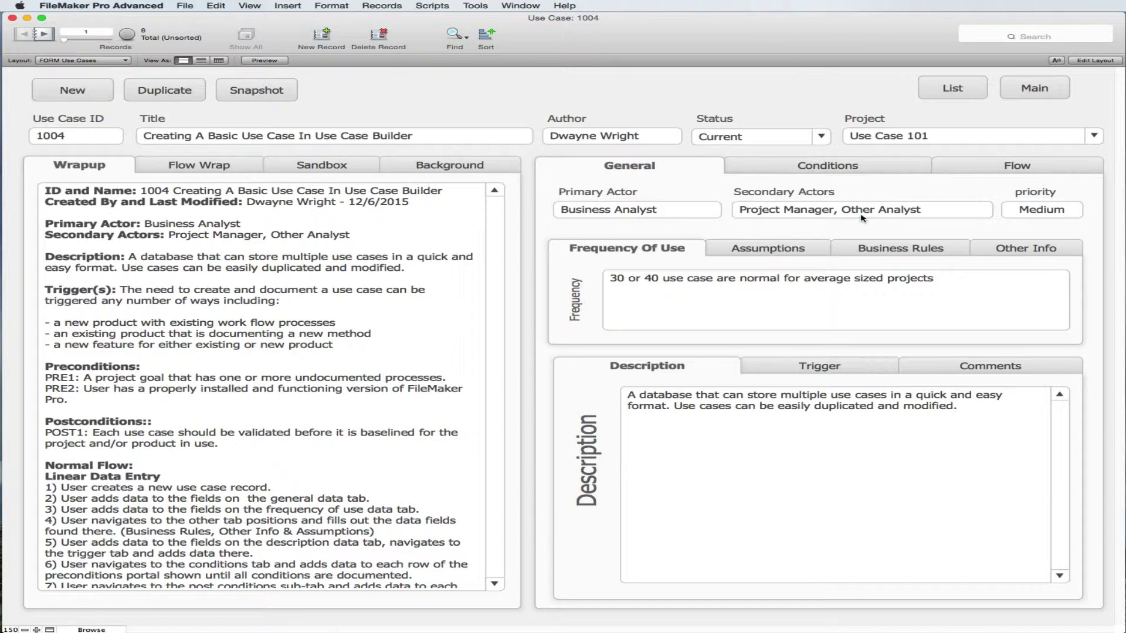
left_click(1029, 90)
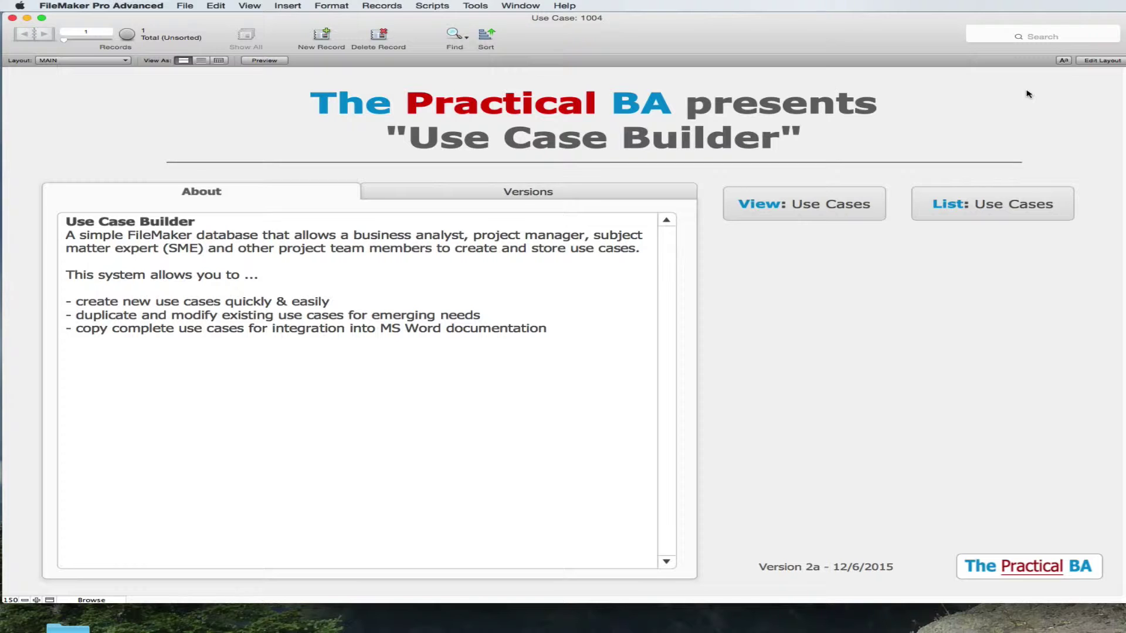
left_click(990, 211)
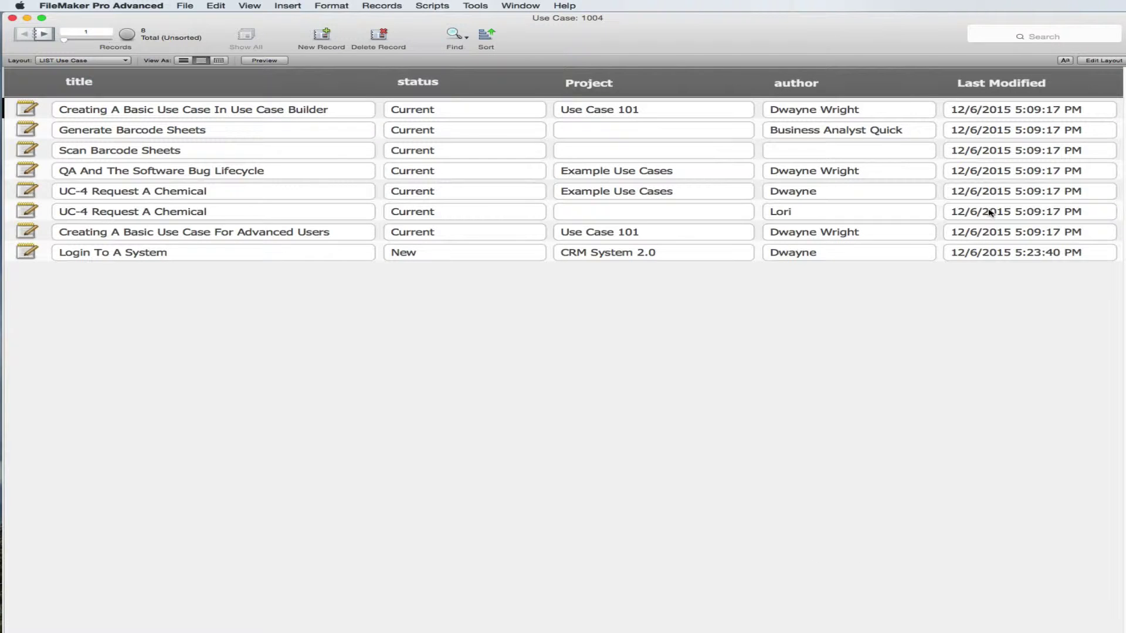
left_click(27, 110)
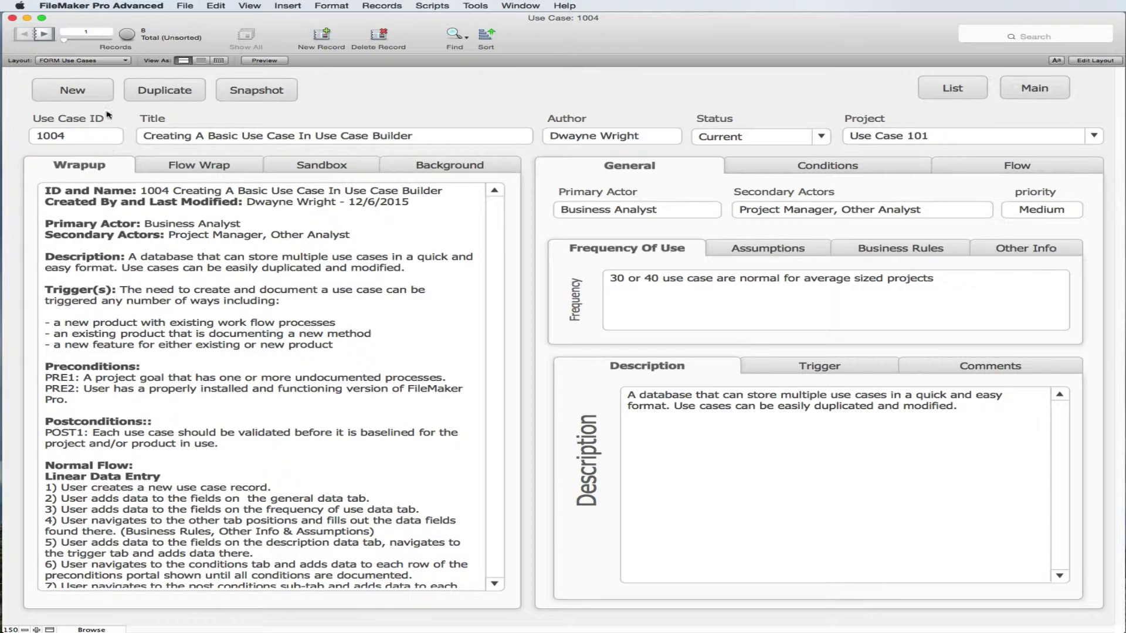
Step: Create a new use case titled "Login To A System" and fill in the author's name
left_click(88, 89)
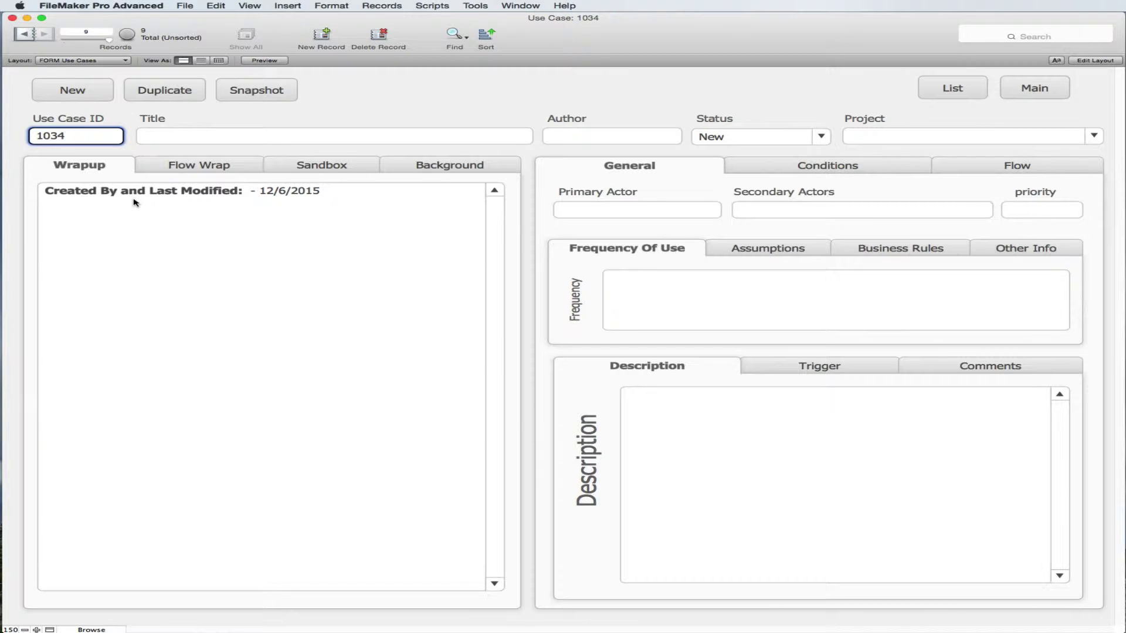
left_click(242, 133)
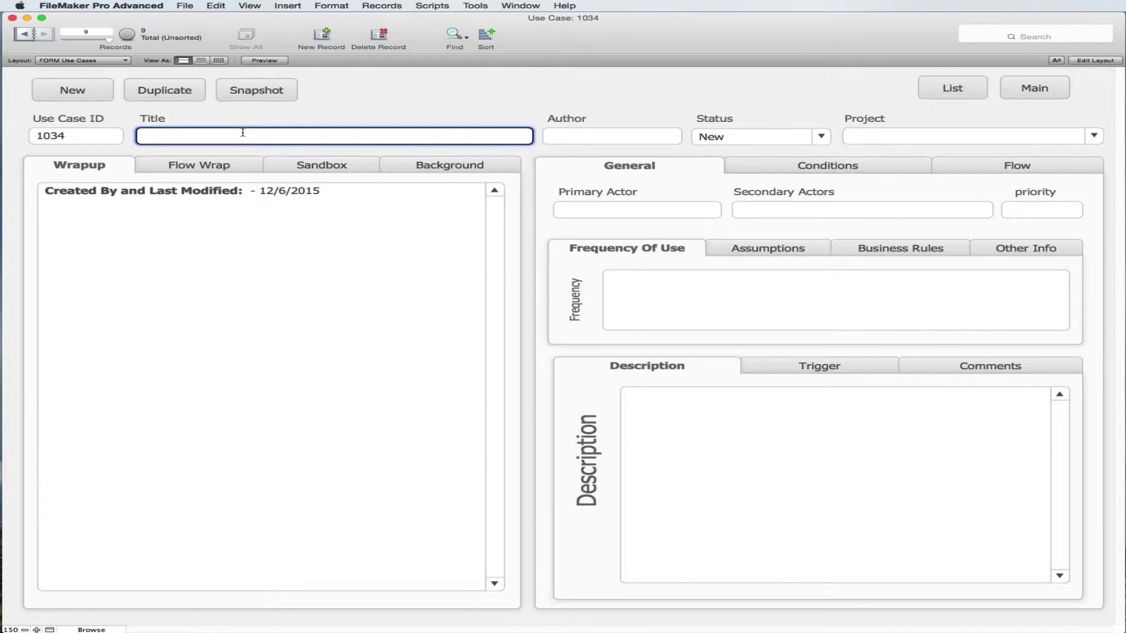
type("Login To A System")
key("Tab")
type("Dwayne")
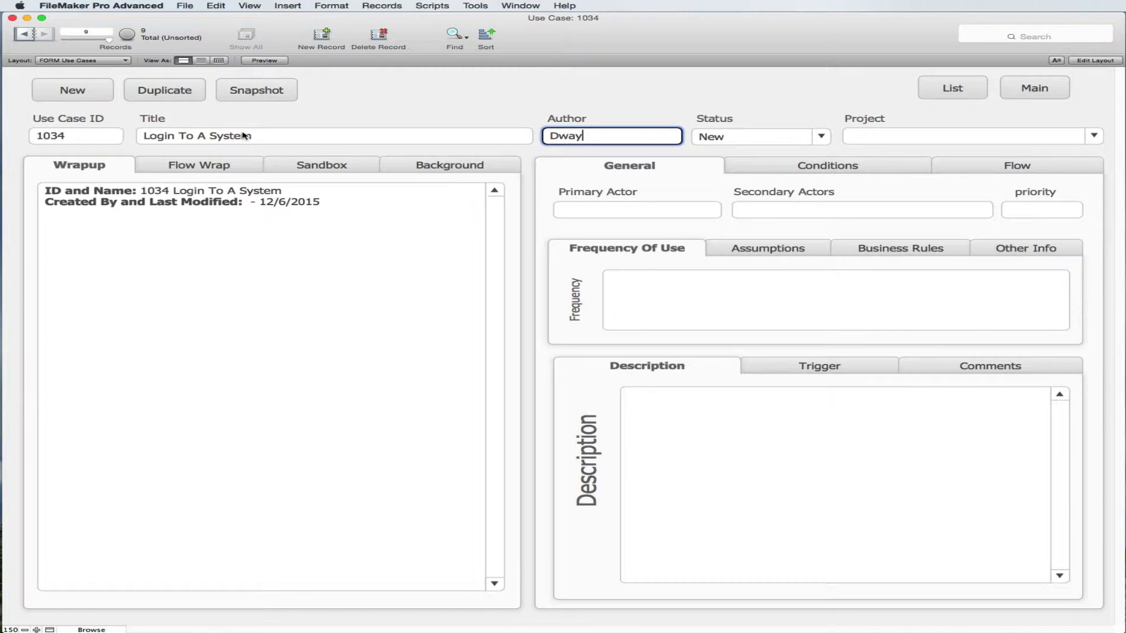
Step: Assign the new use case to the existing project CRM System 2.0
key("Tab")
key("Tab")
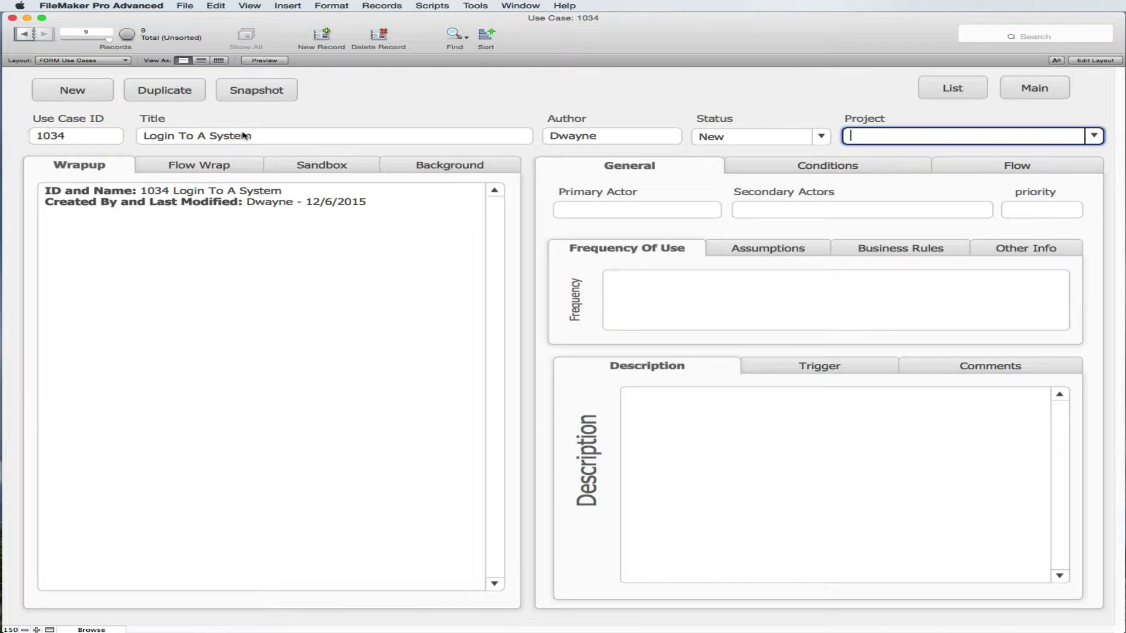
left_click(1094, 137)
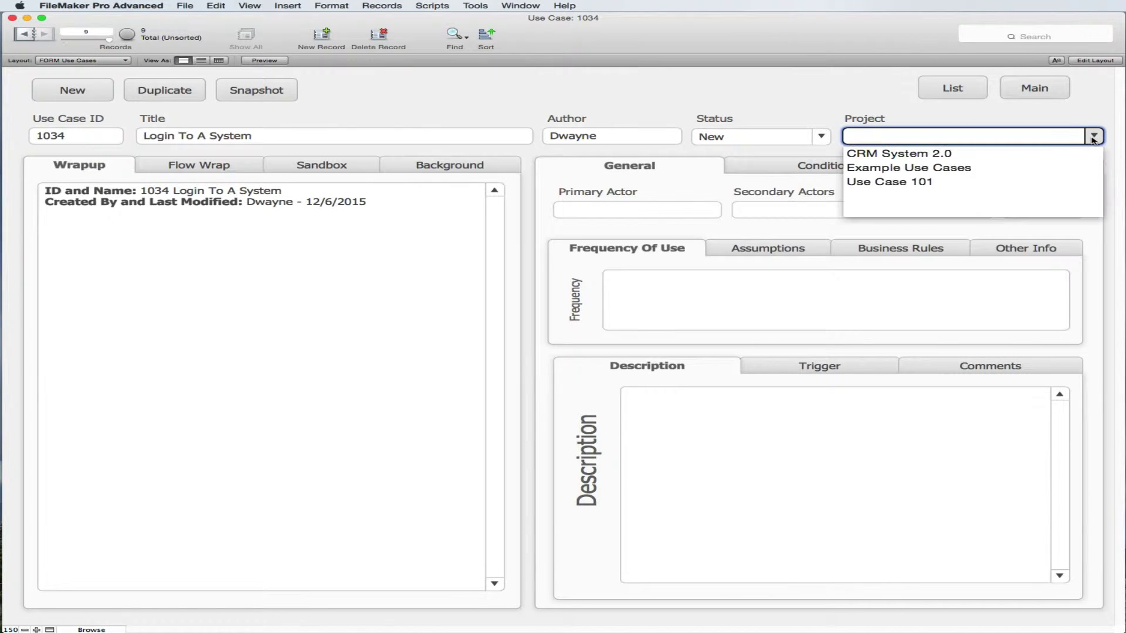
left_click(951, 156)
key("shift+Tab")
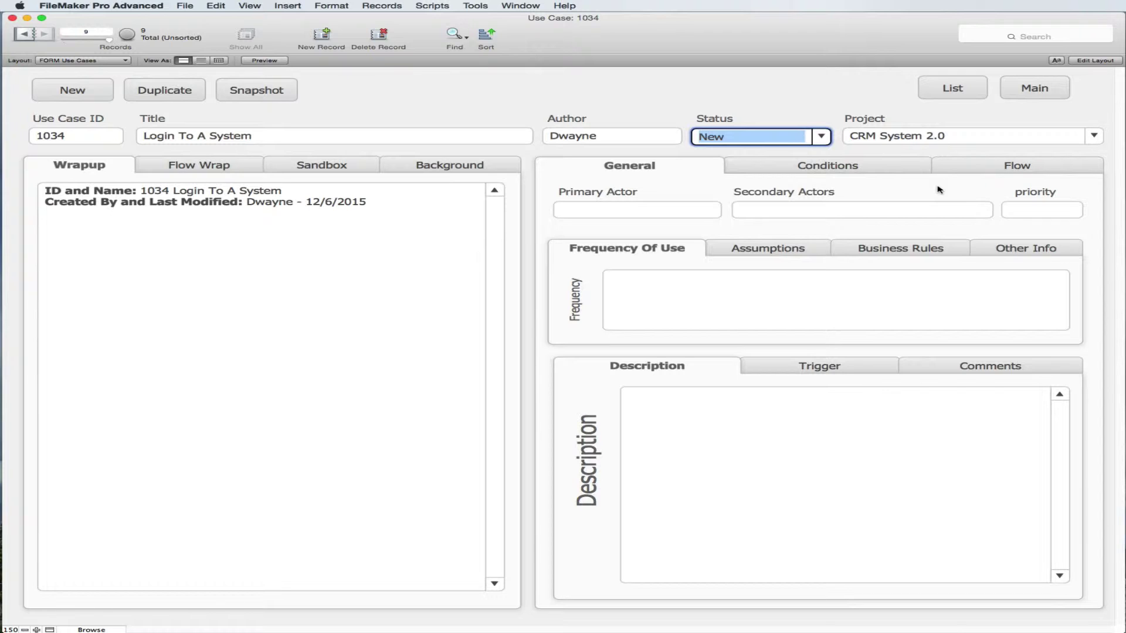
Step: Enter "Any User" as the primary actor and "Developer, Testing" as the secondary actors
left_click(698, 209)
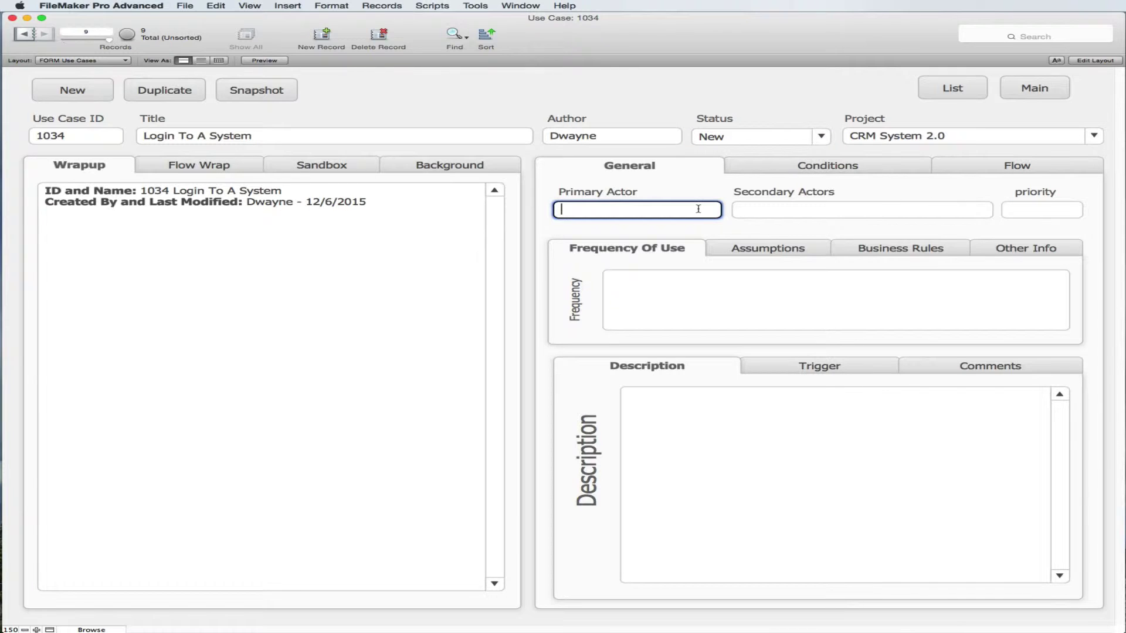
type("Any User")
key("Tab")
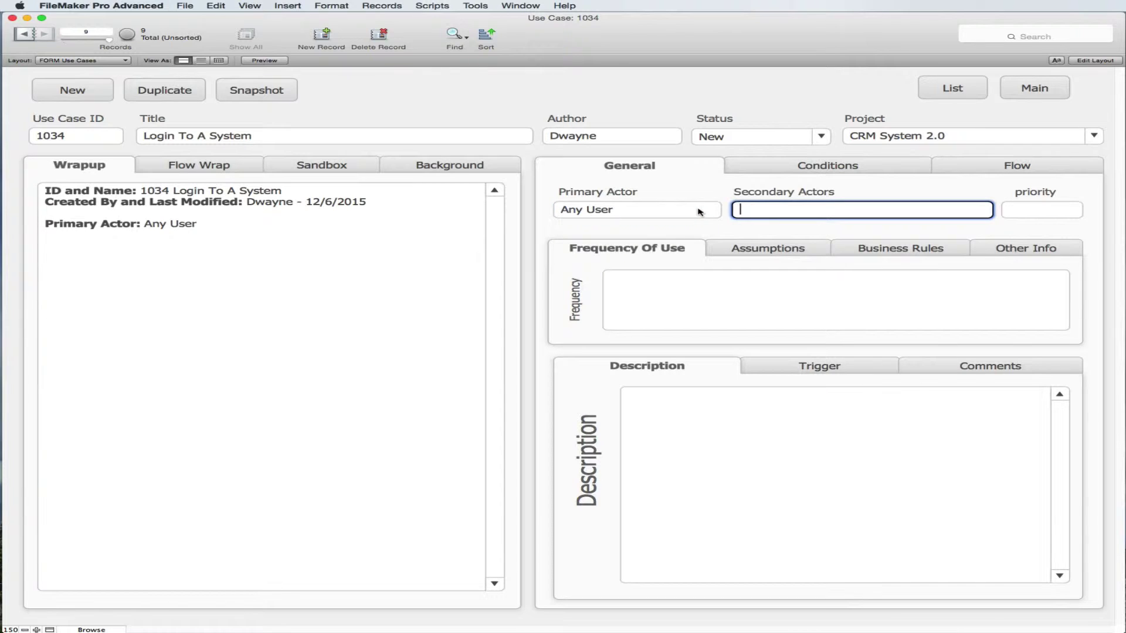
type("Developer, Testing")
key("Tab")
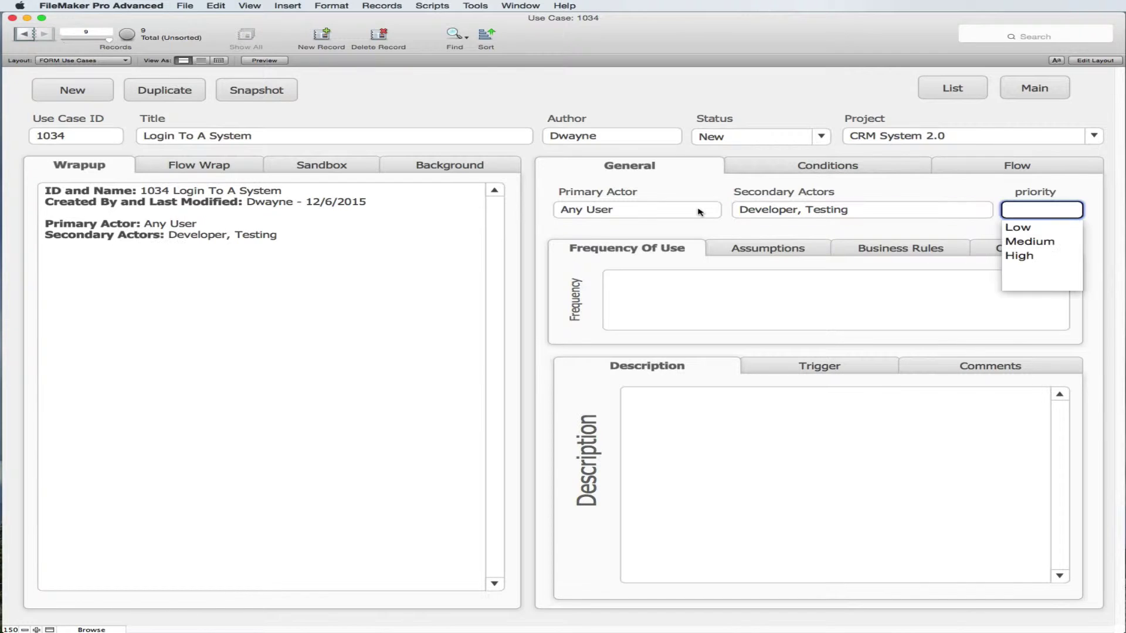
Step: Set the priority to Medium and enter the frequency of use "At least once per day for daily users ..."
left_click(1032, 242)
key("Tab")
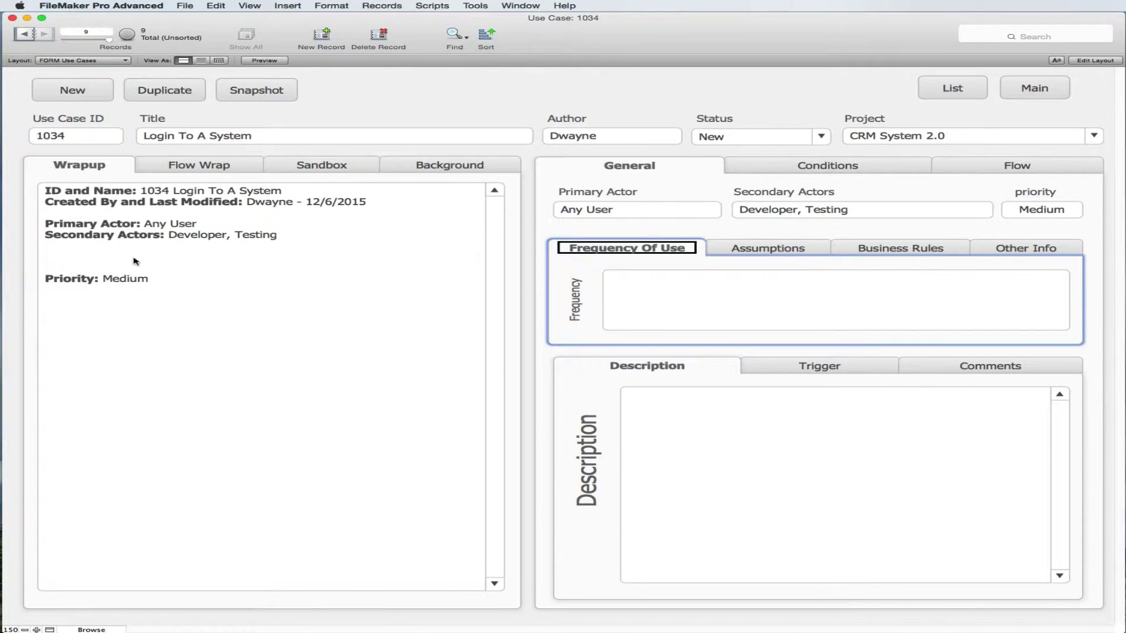
left_click(667, 290)
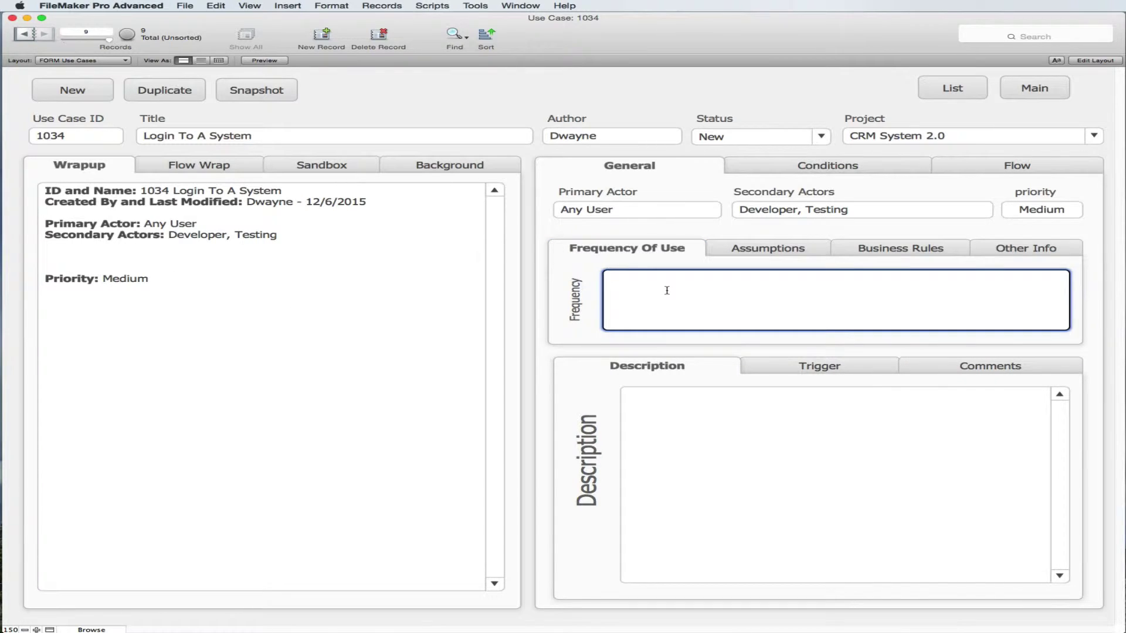
type("At least once per day for d")
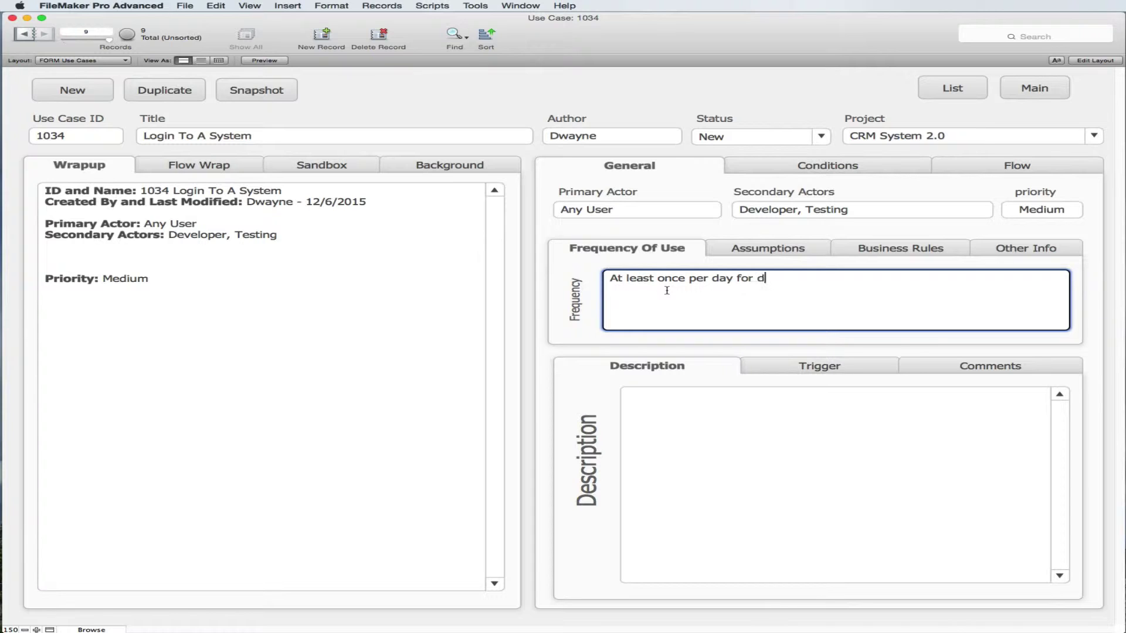
type("aily users ...")
Step: Enter the assumptions "Each user would have their account setup to access the system. This should be automatic based upon nightly pulls of PeopleSoft data."
left_click(750, 250)
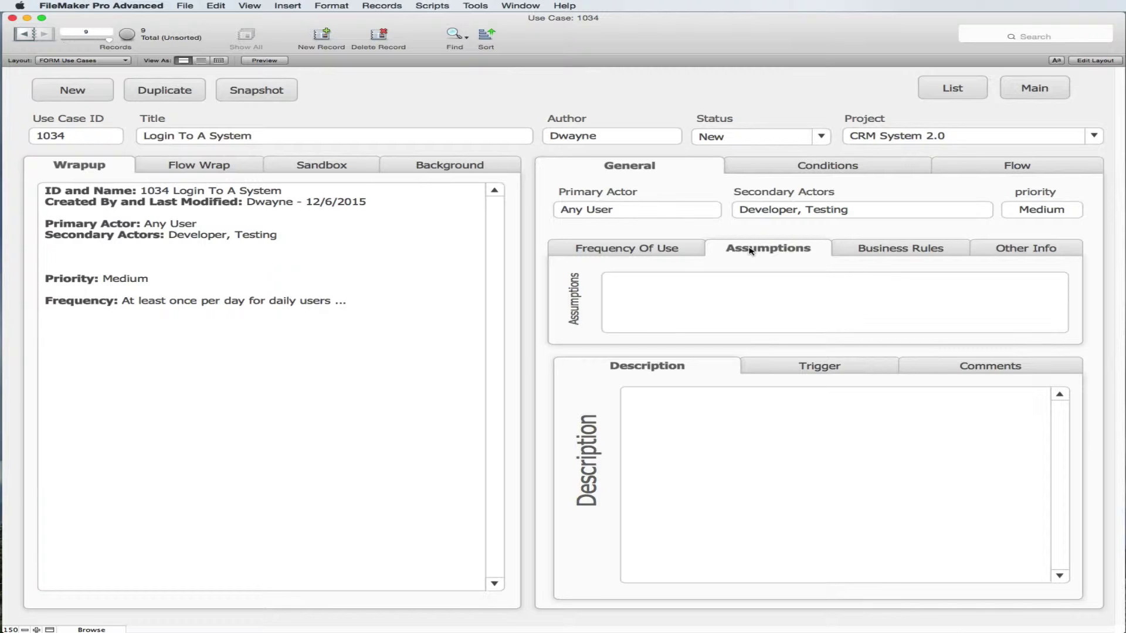
left_click(763, 292)
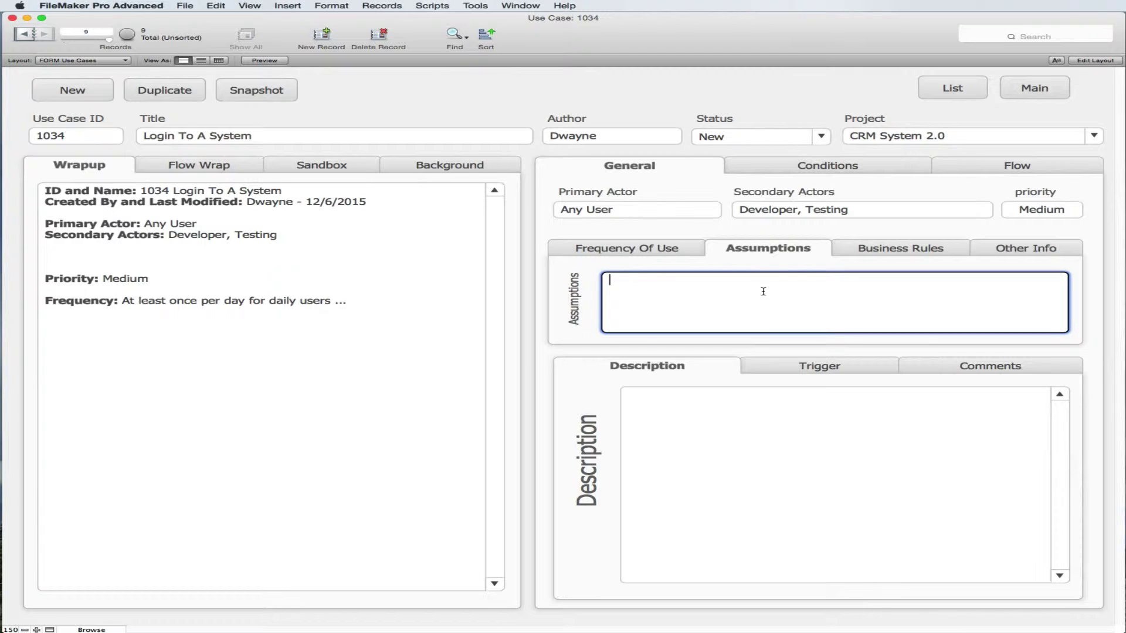
type("Each user would have th")
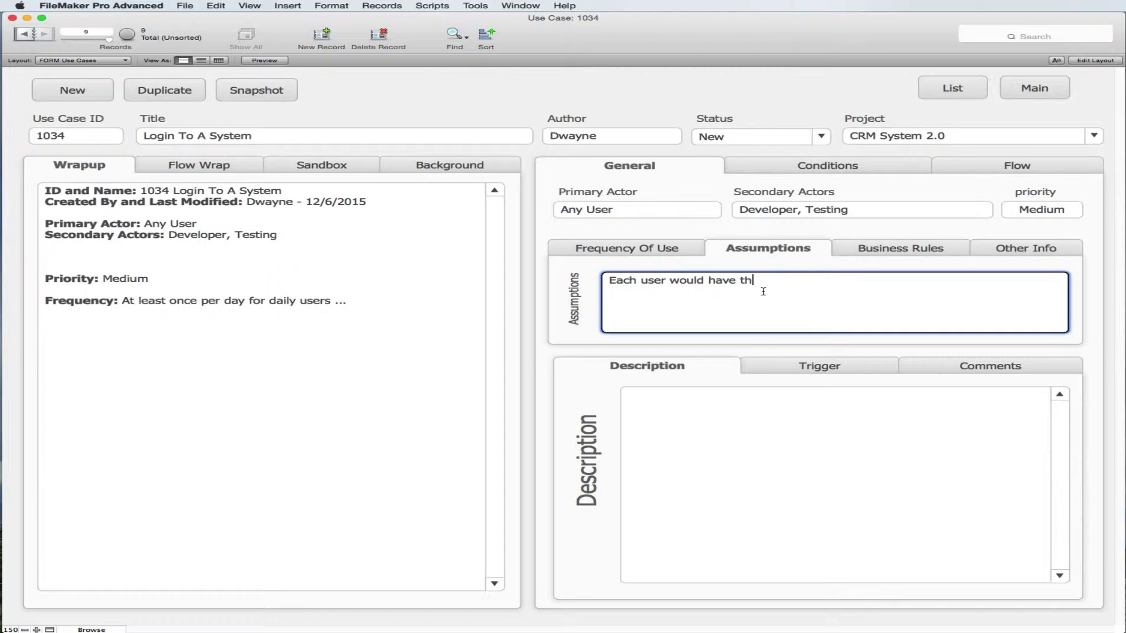
type("eir account setup to access the system.")
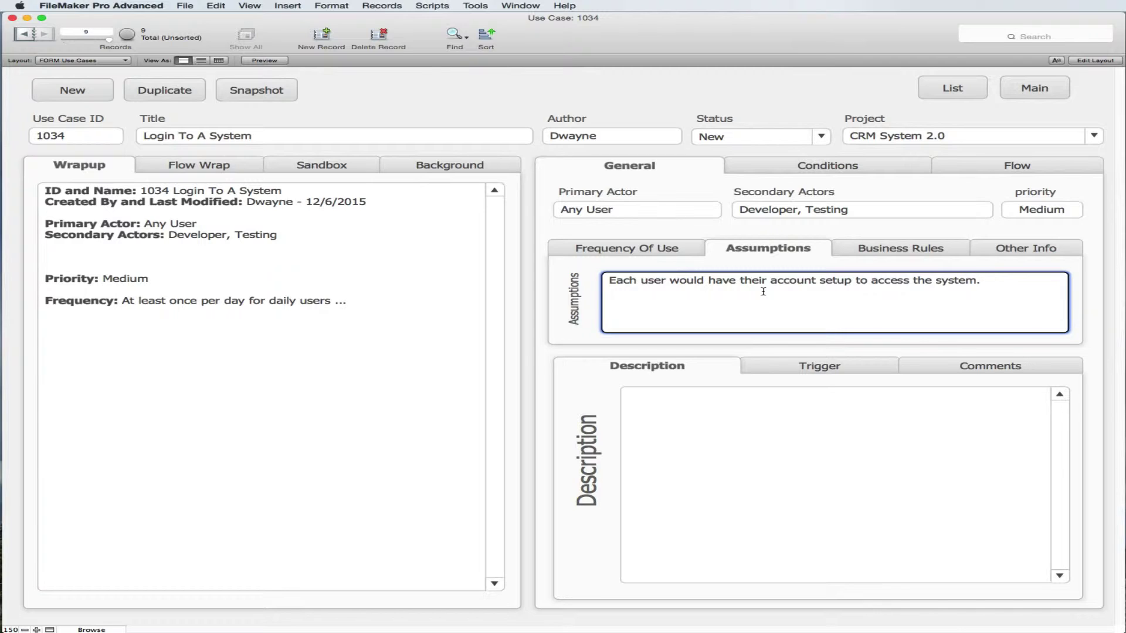
type(" This should be automatc")
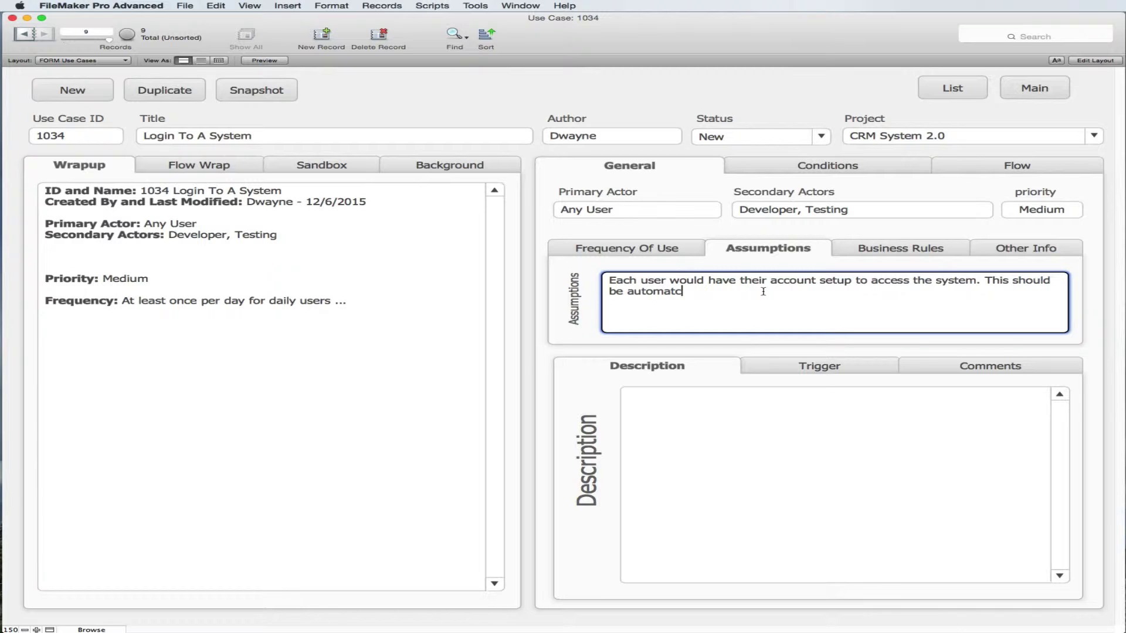
key("BackSpace")
type("ic based upon nightly pulls of P")
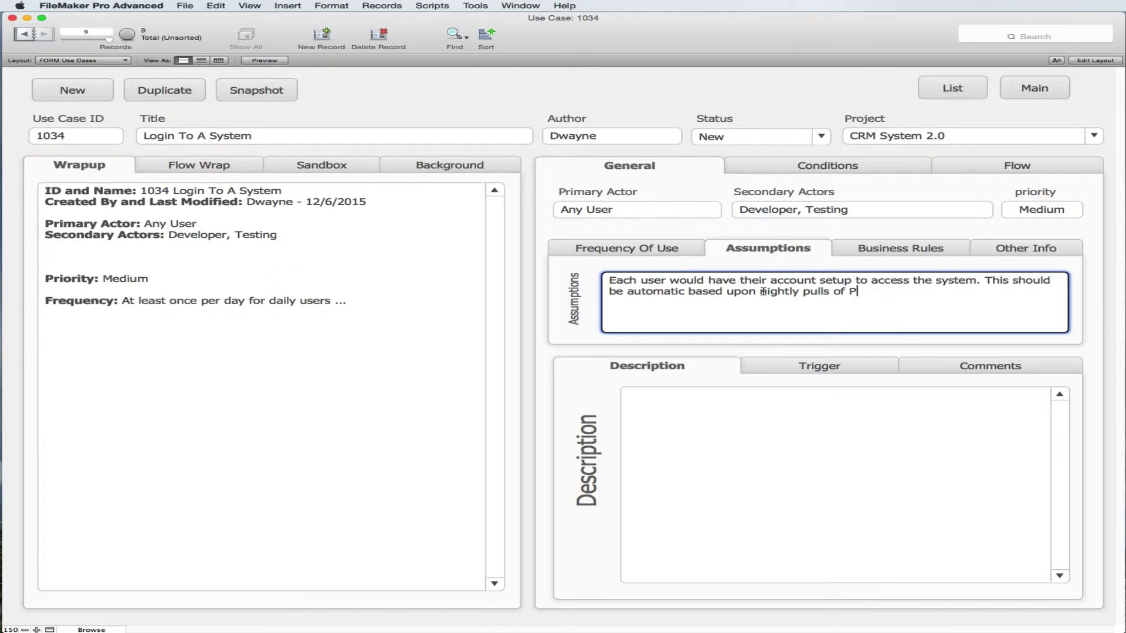
type("eopleSoft data.")
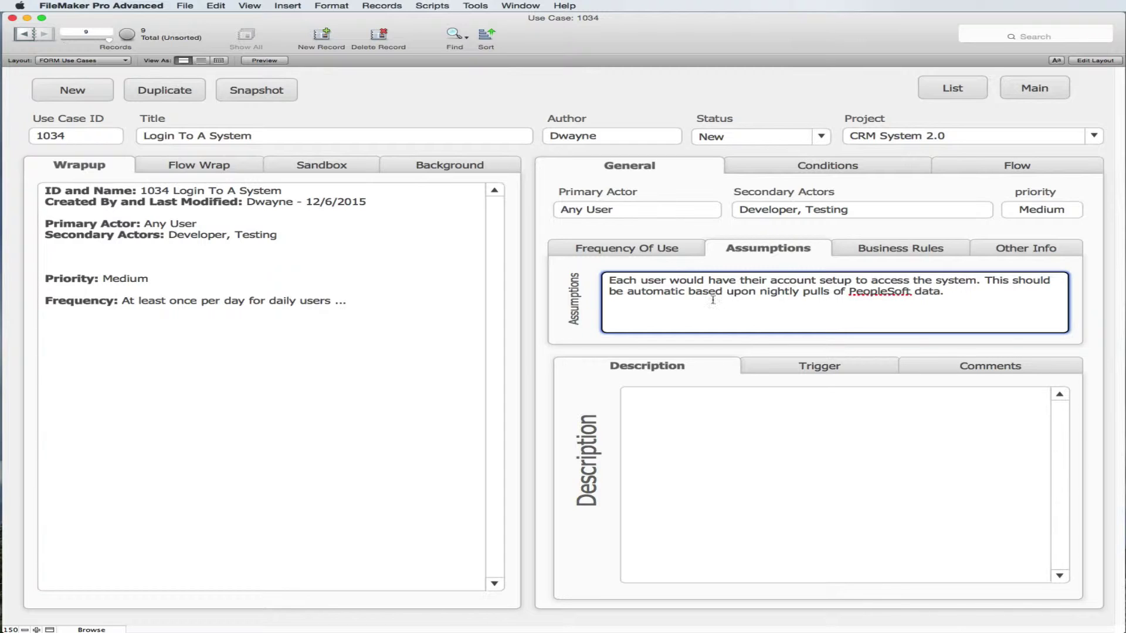
Step: Enter the business rule "1. Every user access settings should conform to the established Security Specification Document or SSD."
left_click(865, 251)
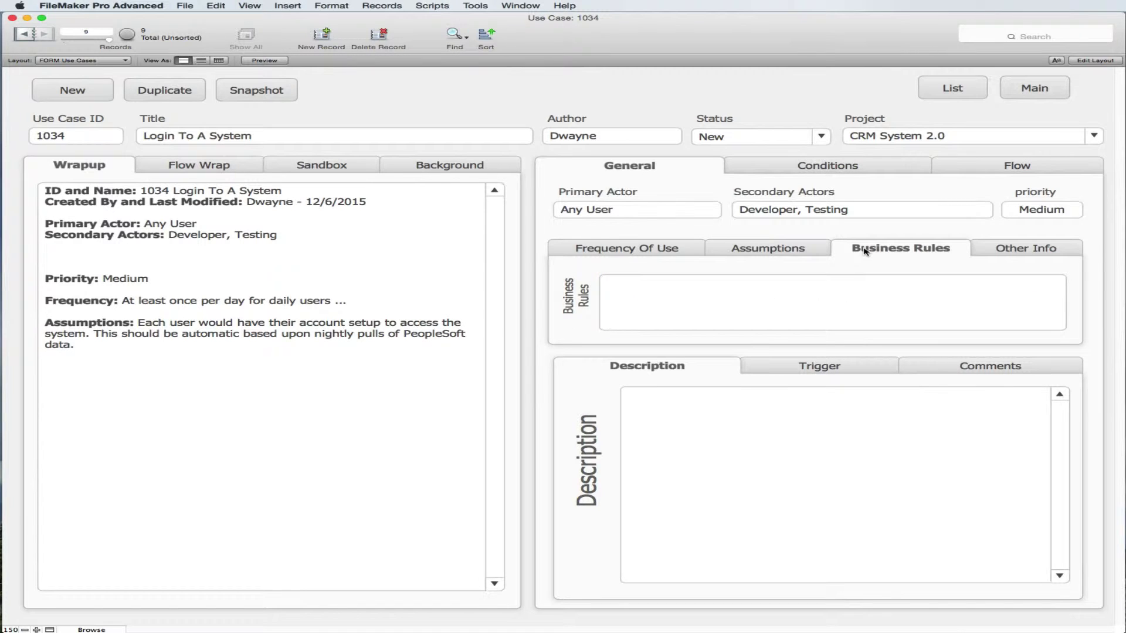
left_click(848, 286)
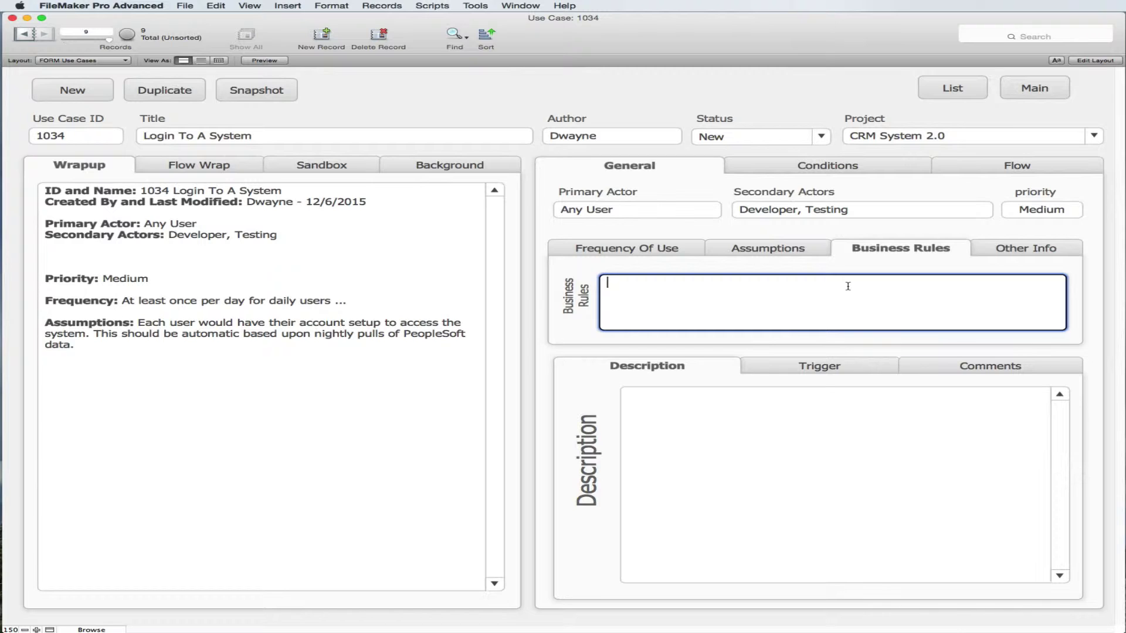
type("1.")
type("Eve")
key("BackSpace")
type("ery user access setting")
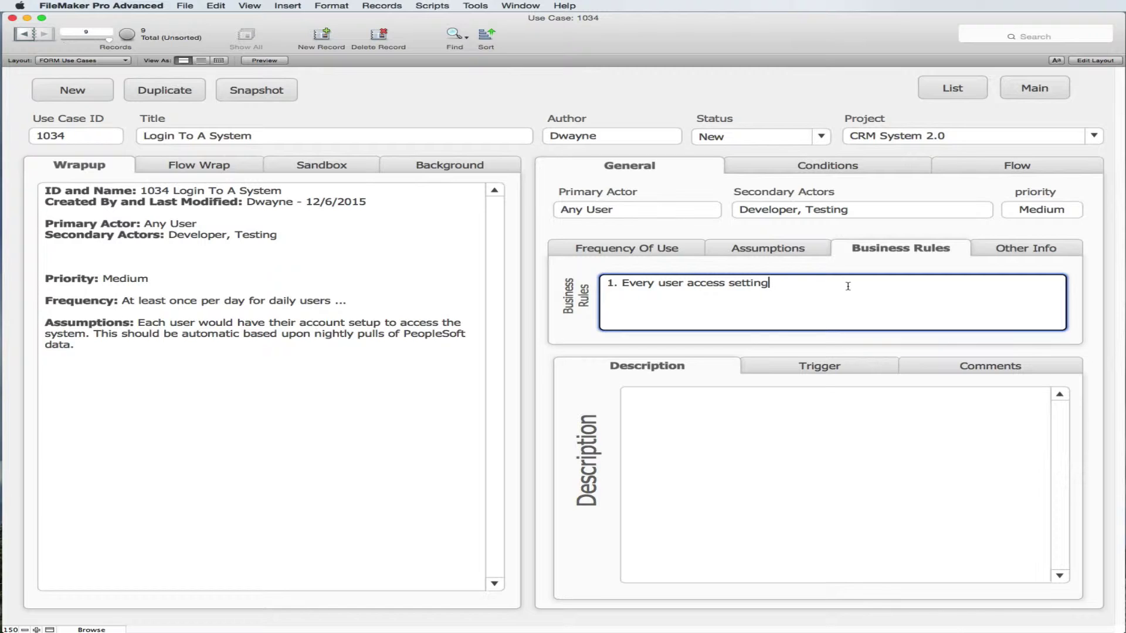
type("s should conform to the estab")
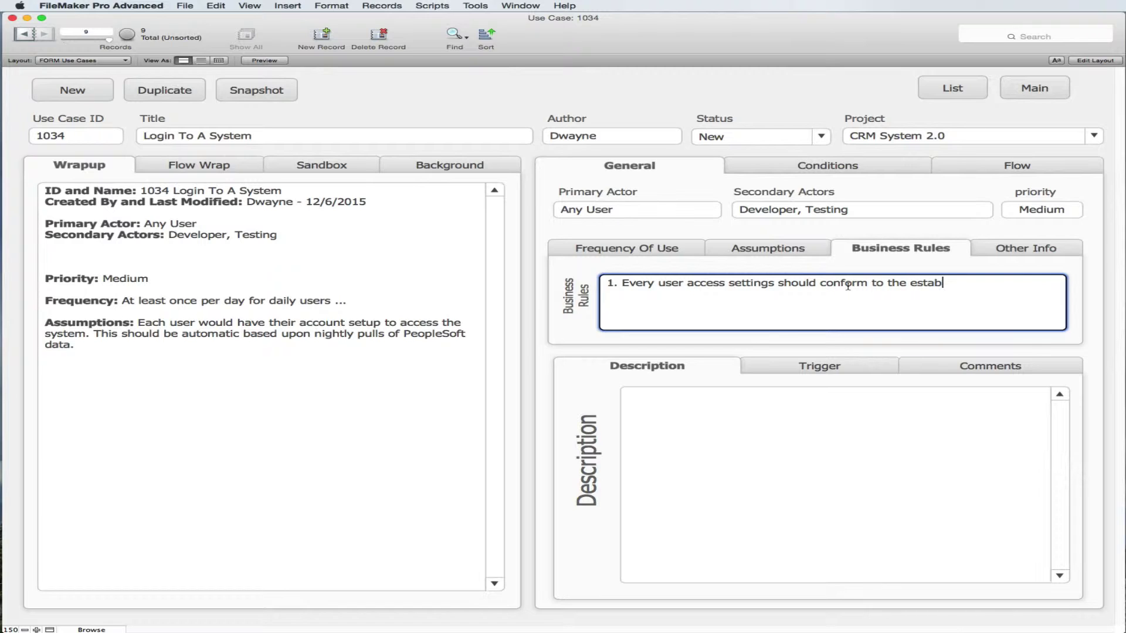
type("lished Security Specific")
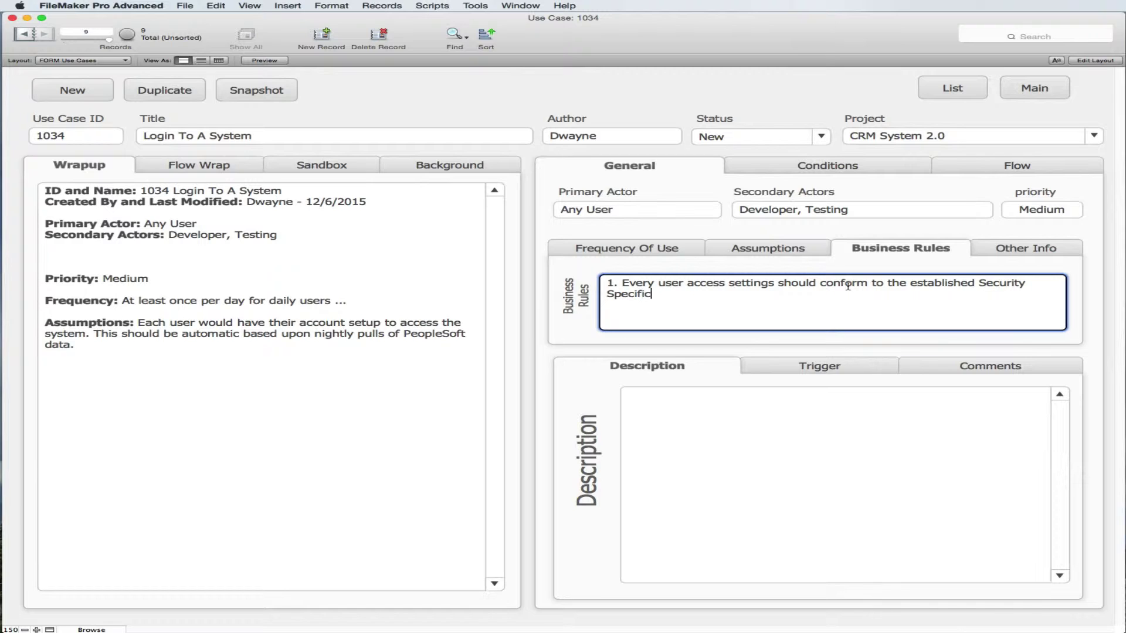
type("ation Document or SSD.")
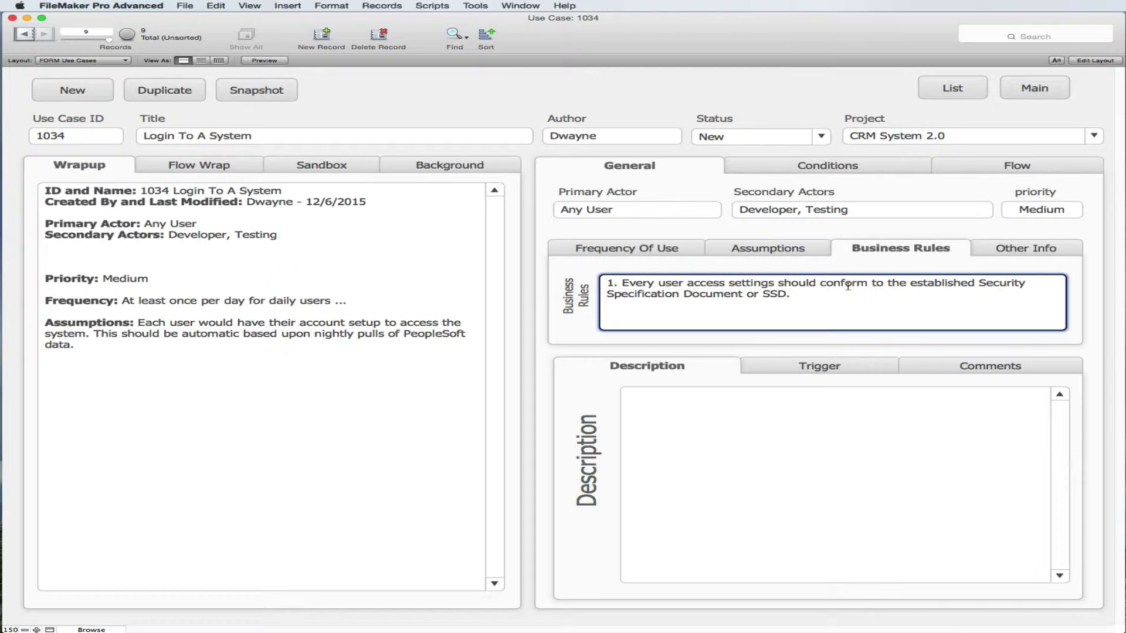
Step: Add the business rule "2. Every user should be able to contact an admin person if account is not acting properly."
key("Return")
type("2. Every user should be able to")
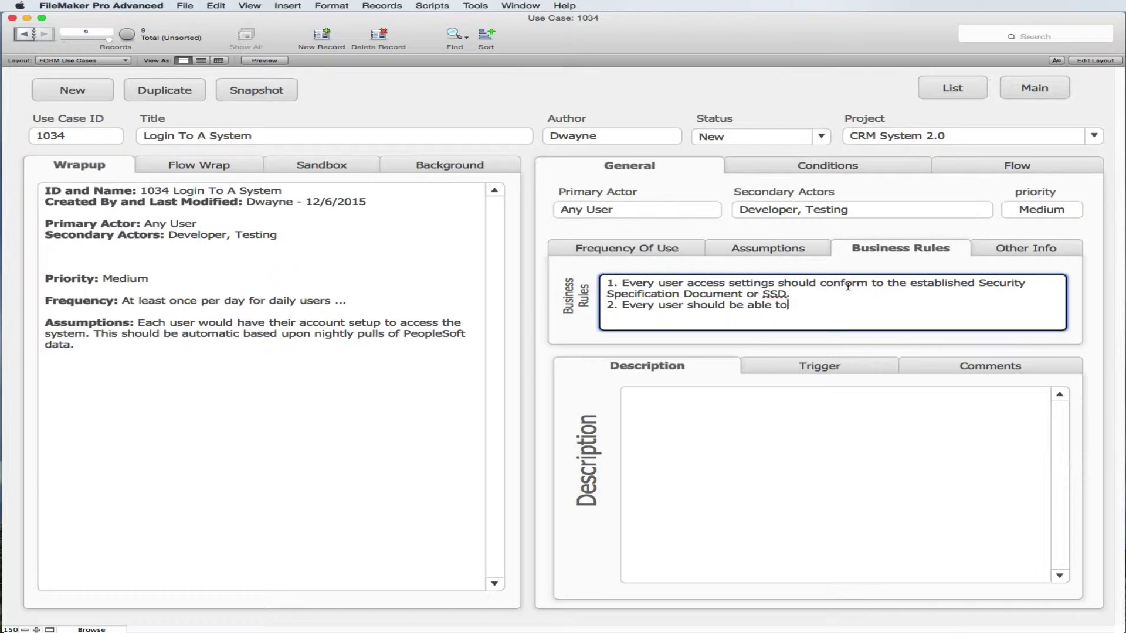
type(" contact an admin person ")
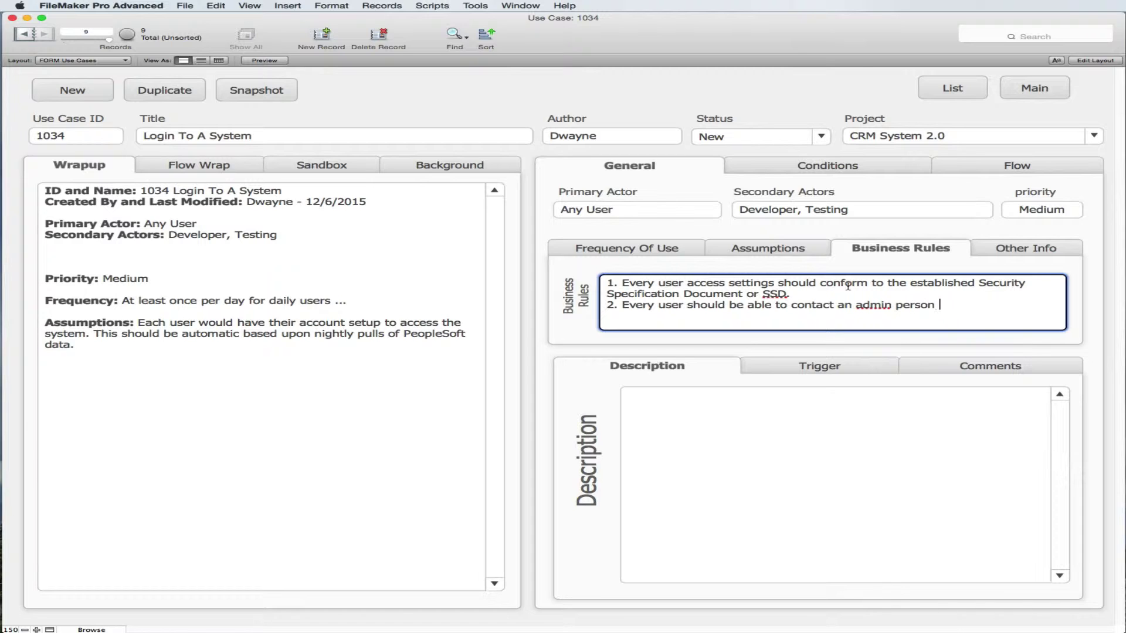
type("if account is not act")
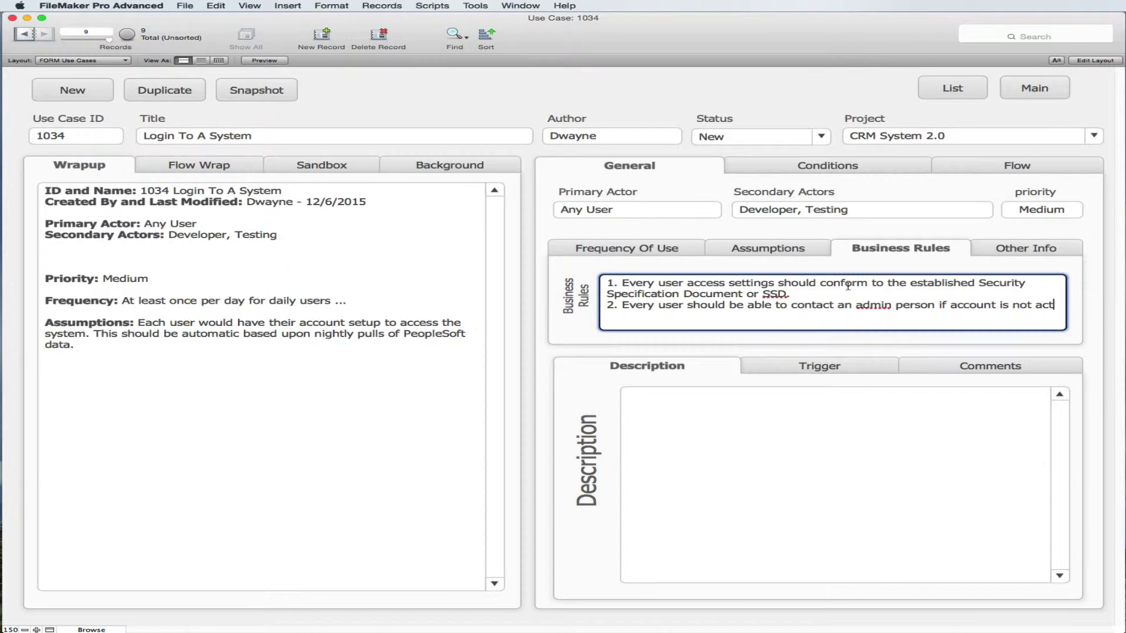
type("ing properly.")
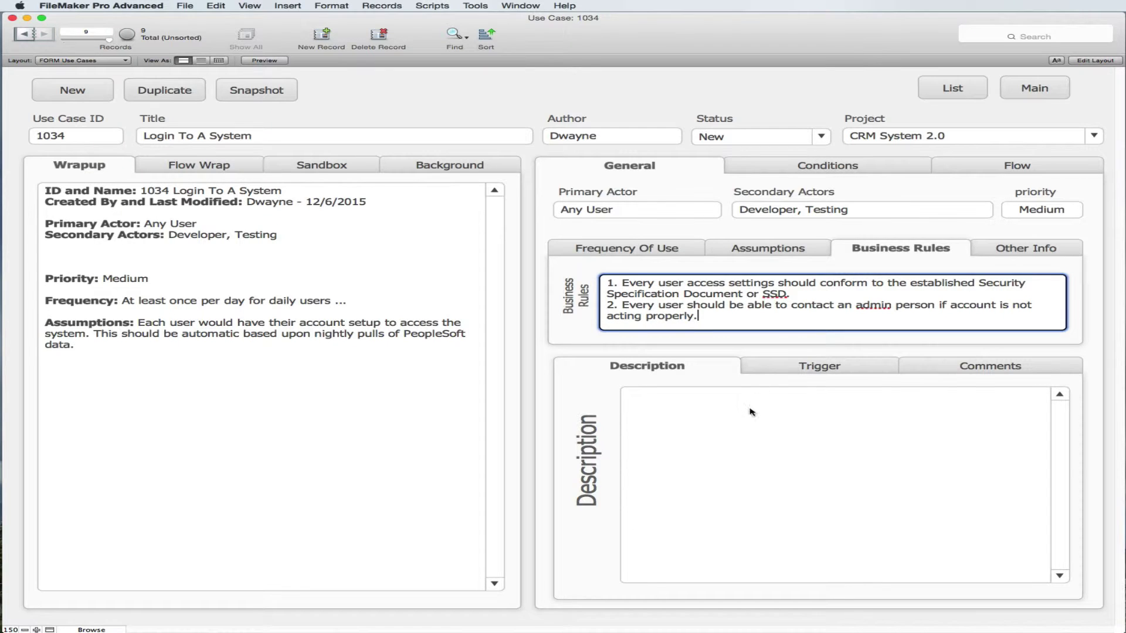
left_click(713, 410)
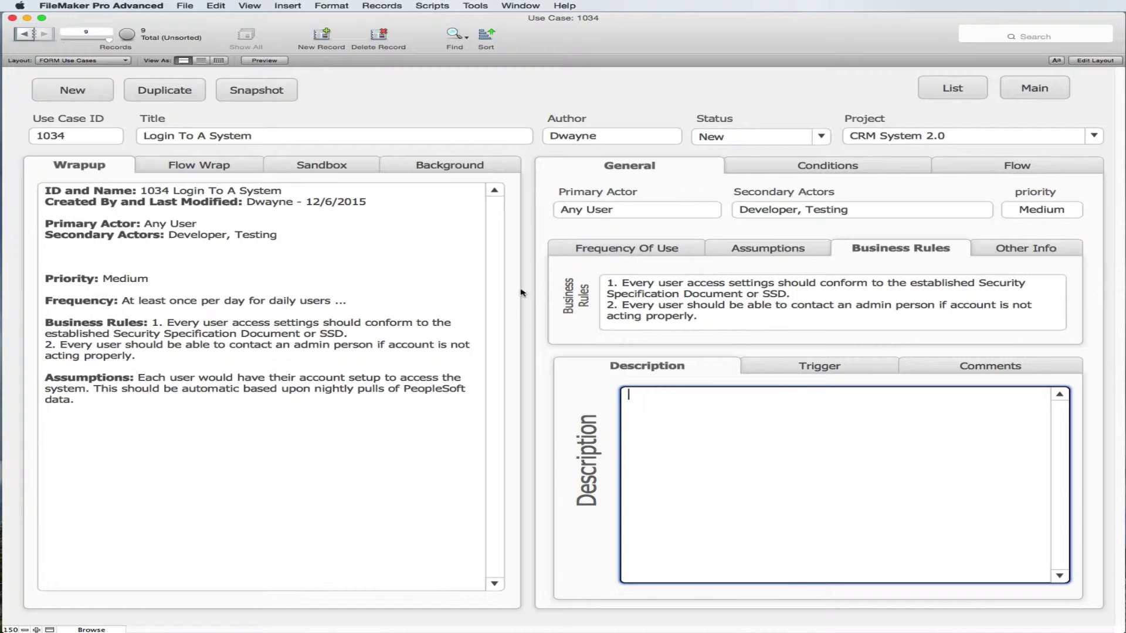
Step: Insert a line break before the first business rule so the list starts on its own line
left_click(610, 284)
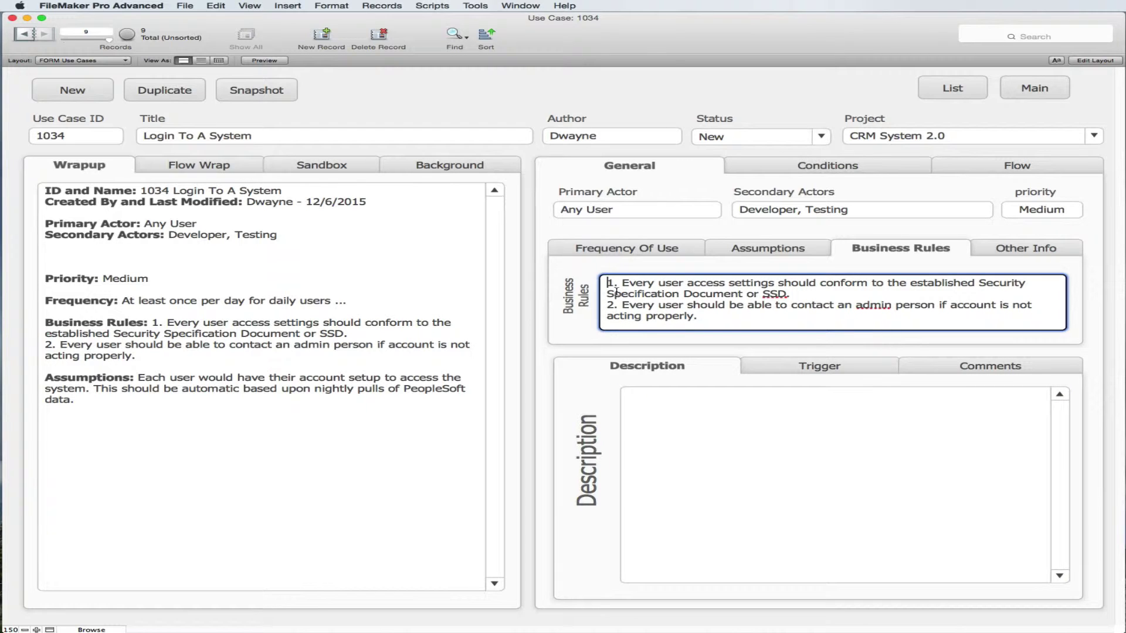
key("Return")
left_click(677, 270)
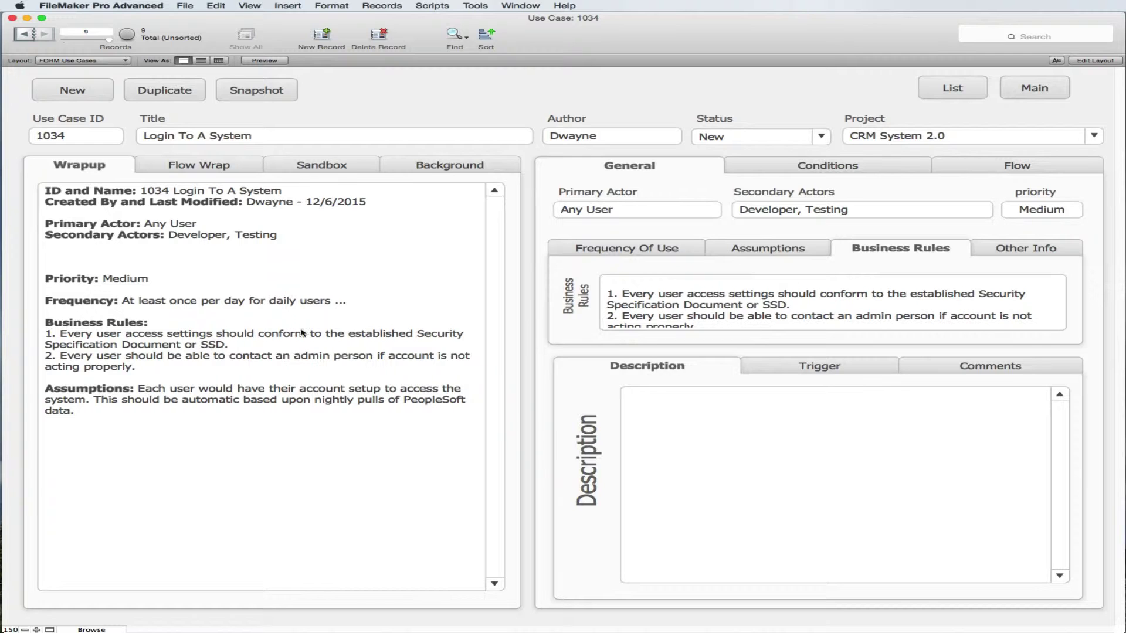
Step: Enter the use case description "This use case describes the process in which a users accesses the system."
left_click(1010, 251)
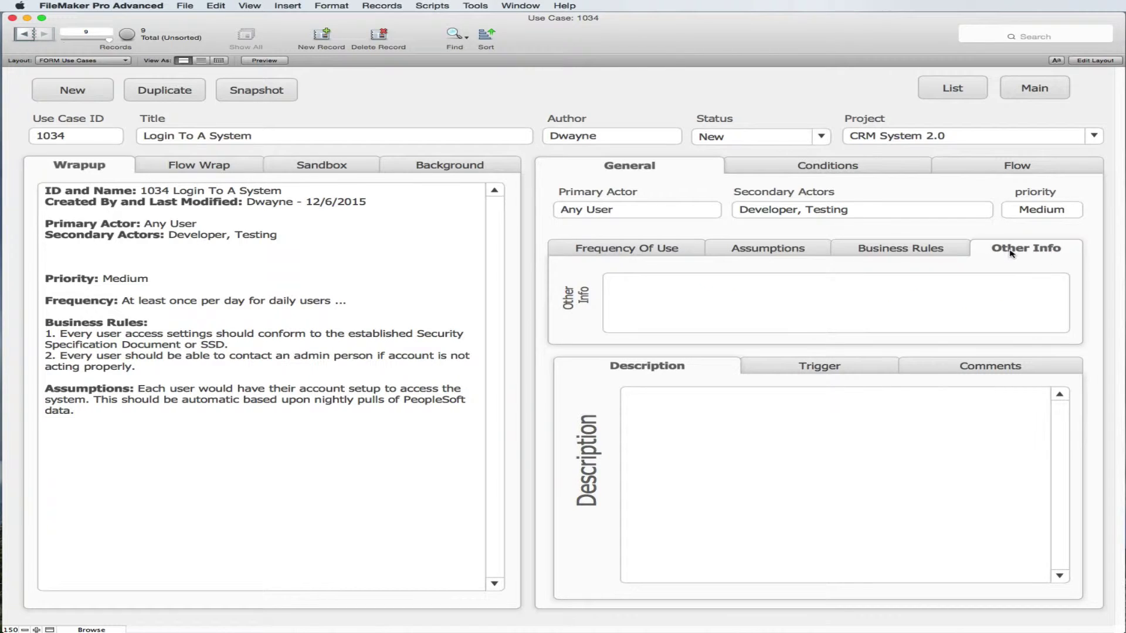
left_click(637, 250)
left_click(693, 405)
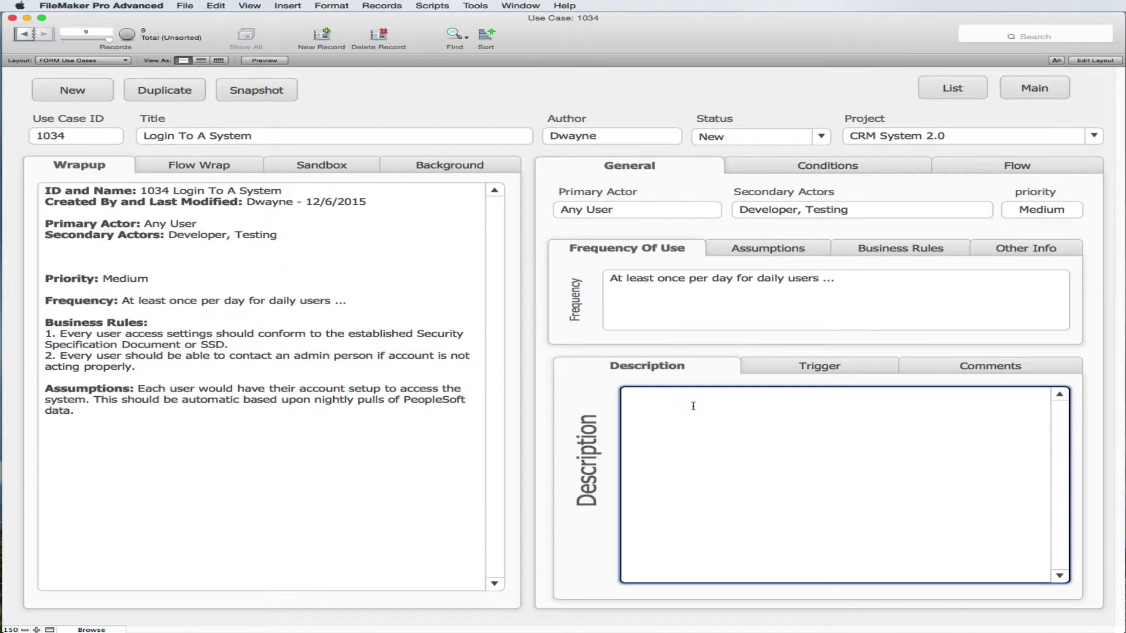
type("This use case describes the pro")
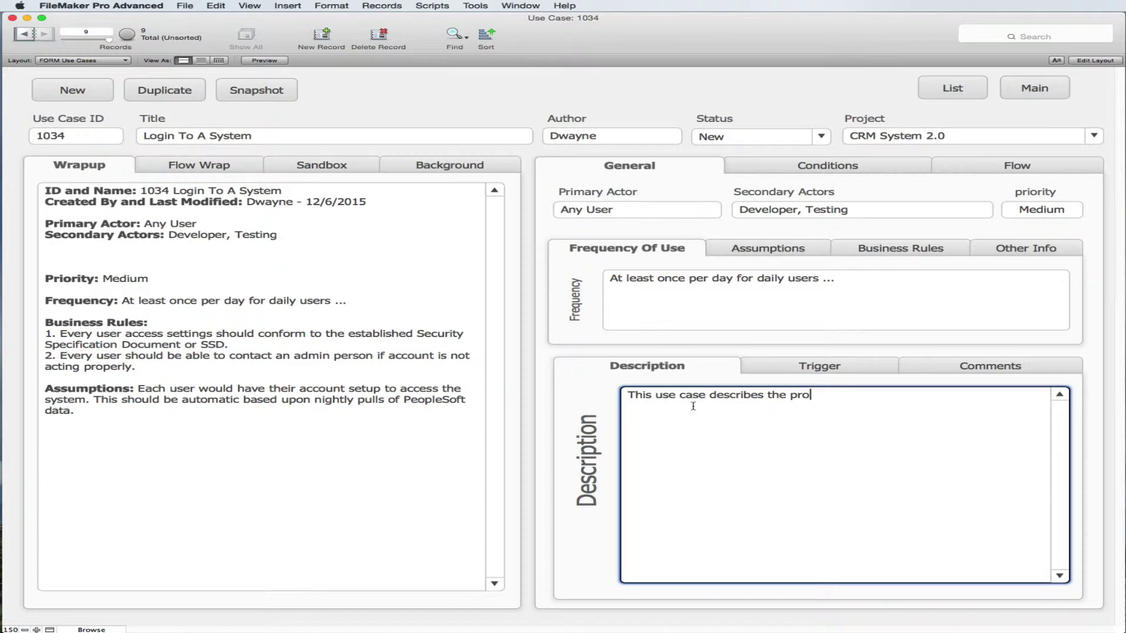
type("cess in which a user")
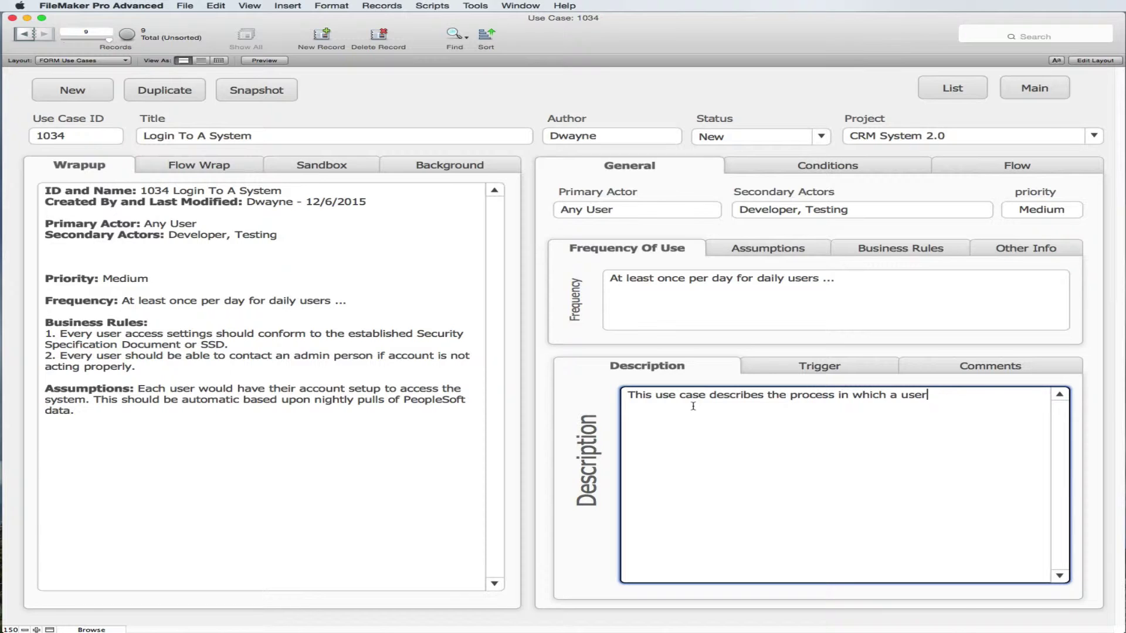
type("s accesses the system.")
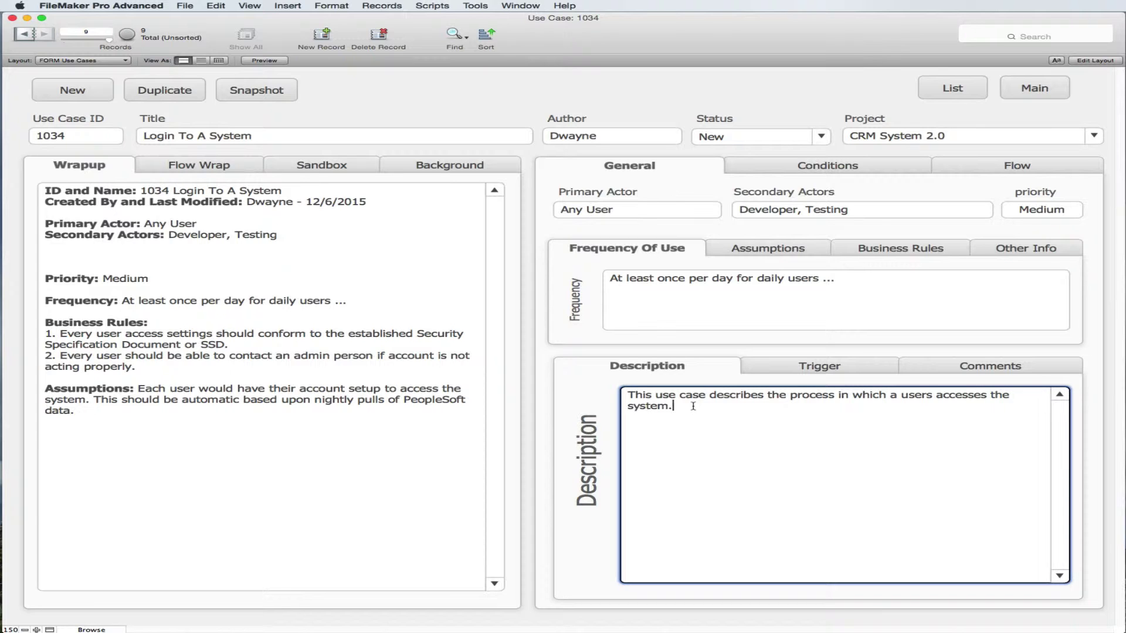
Step: Enter the trigger "Any time the user is NOT logged into the system but wants to access data in the system." followed by a blank line
left_click(842, 369)
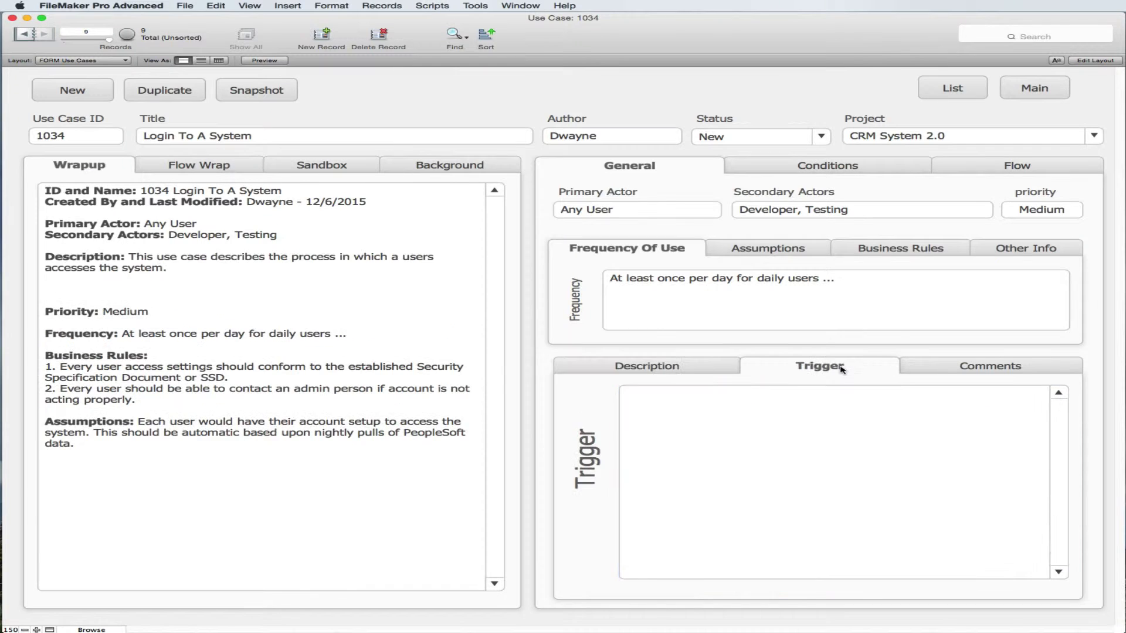
left_click(836, 419)
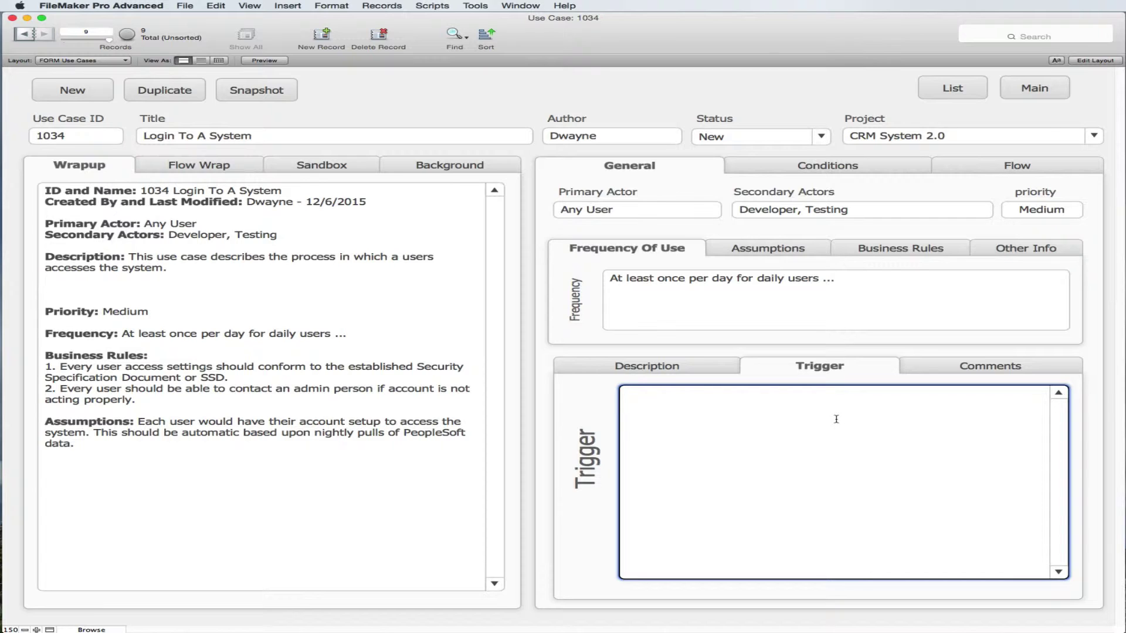
type("Any time the user is NOT lo")
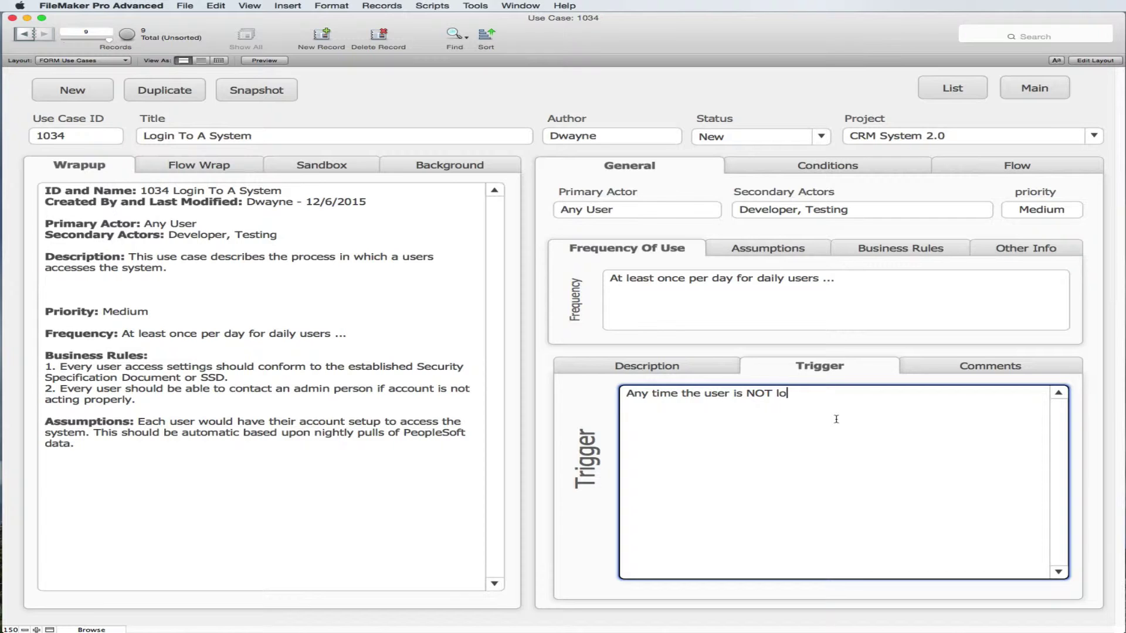
type("gged into the system but want")
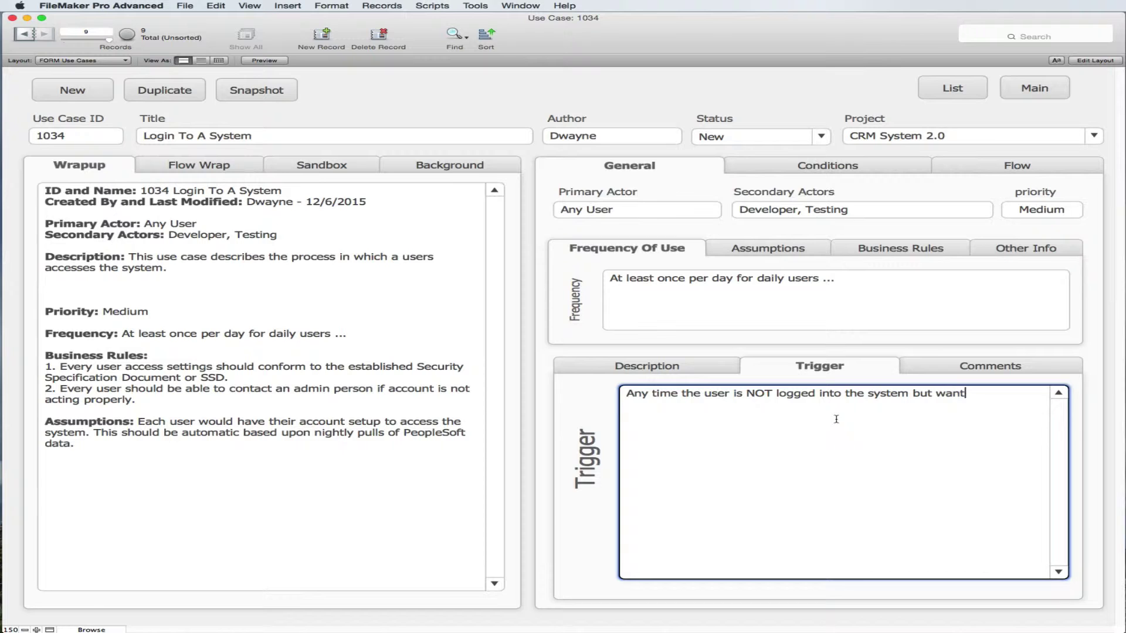
type("s to access data in the system. ")
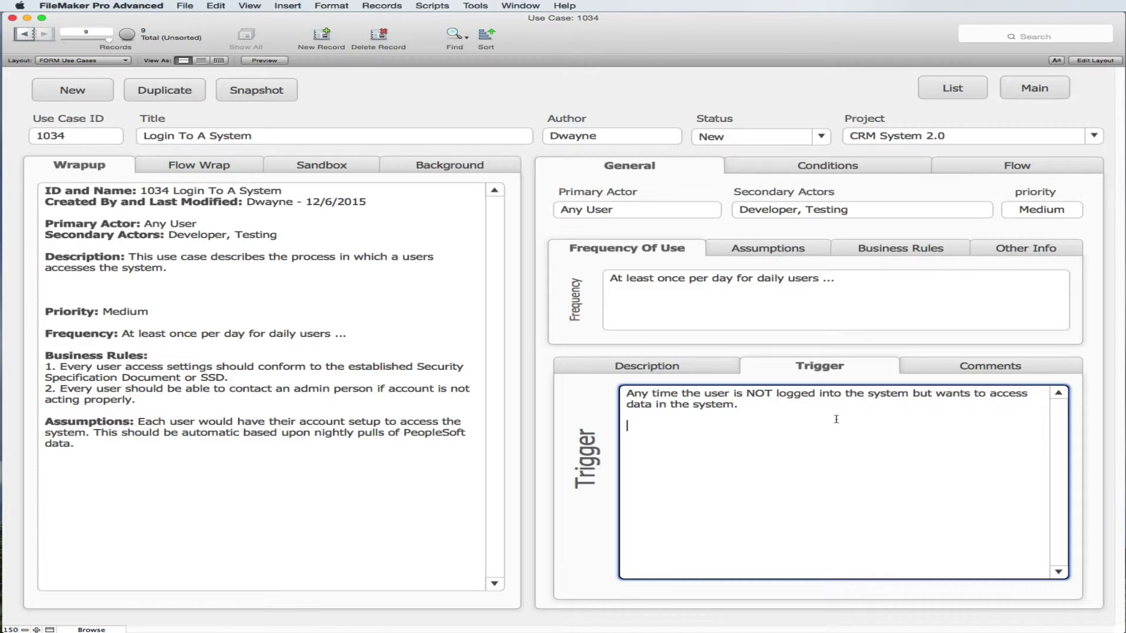
Step: Add the numbered trigger items "1. Direct browser URL access" and "2. Clicking a shortcut" below the trigger sentence
type("1. Direc")
key("BackSpace")
key("BackSpace")
type("ect brown")
key("BackSpace")
type("ser URL")
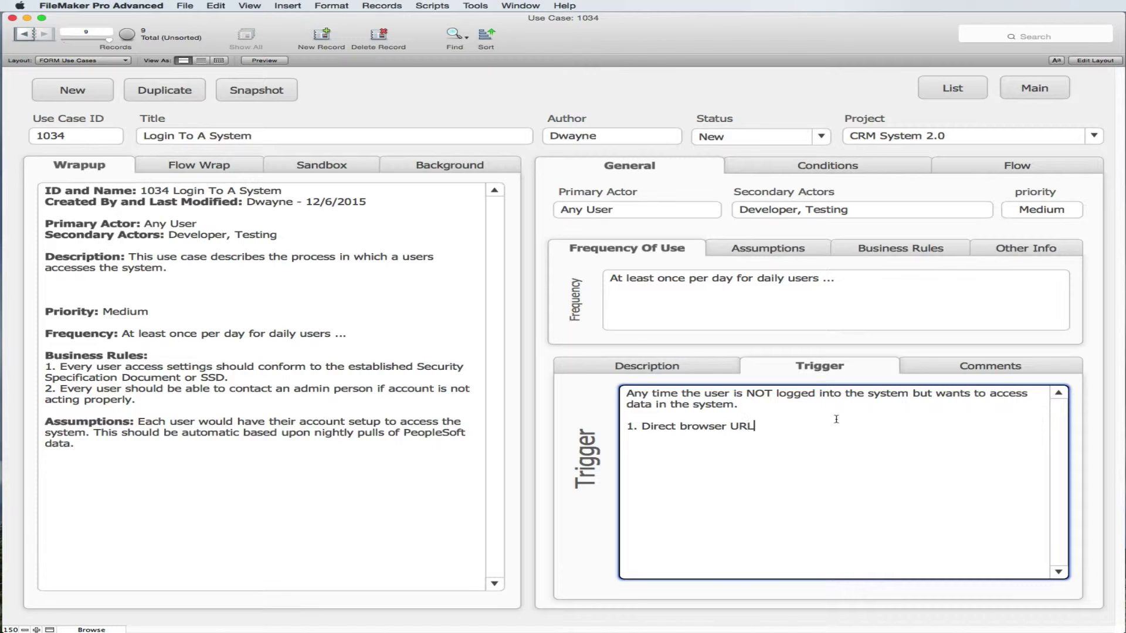
type(" access ")
type("2. Clickin")
type("g a s")
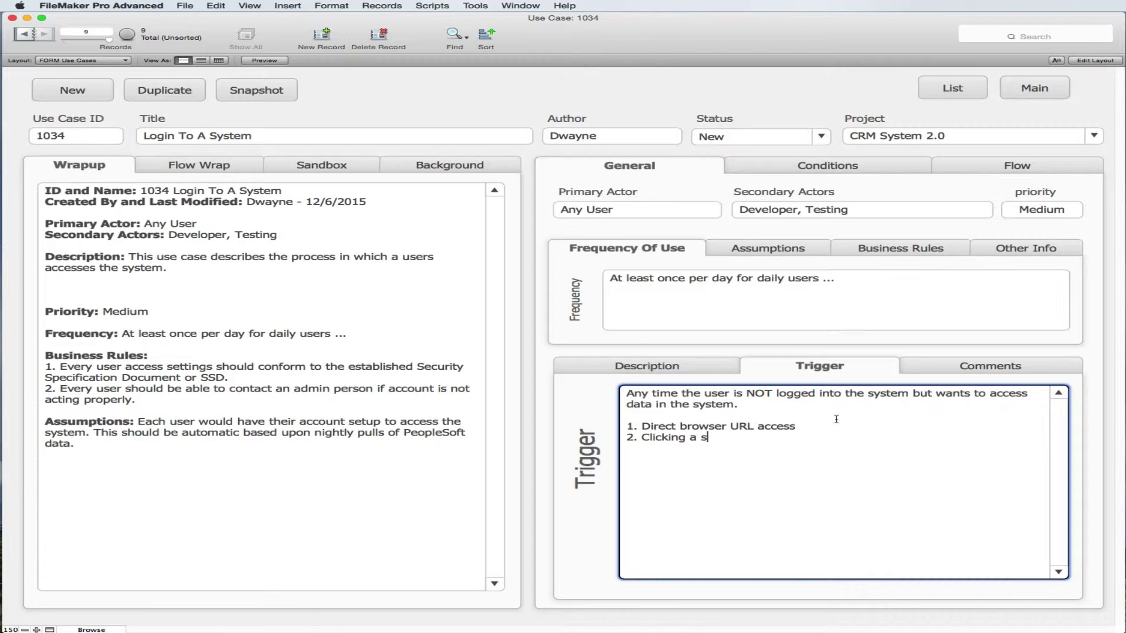
type("hortcut")
Step: Add the third trigger item "3. Clicking a link in an email." and commit the trigger text
key("Return")
type("3. Clicing a")
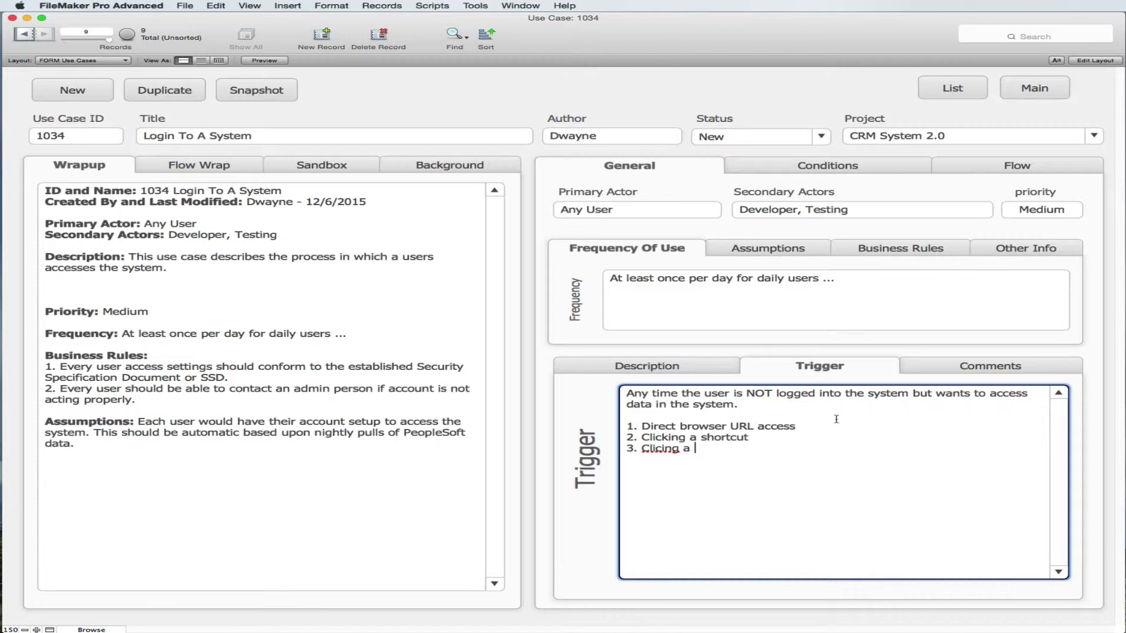
key("BackSpace")
key("BackSpace")
key("BackSpace")
key("BackSpace")
key("BackSpace")
key("BackSpace")
type("king a link in an e")
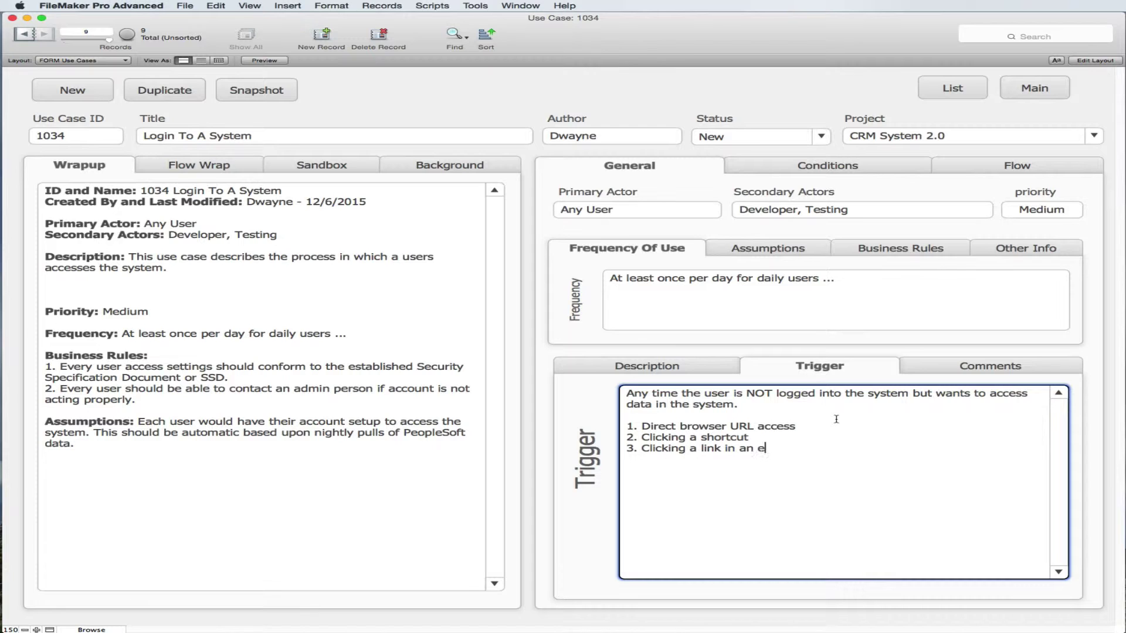
type("mail")
type(".")
left_click(688, 59)
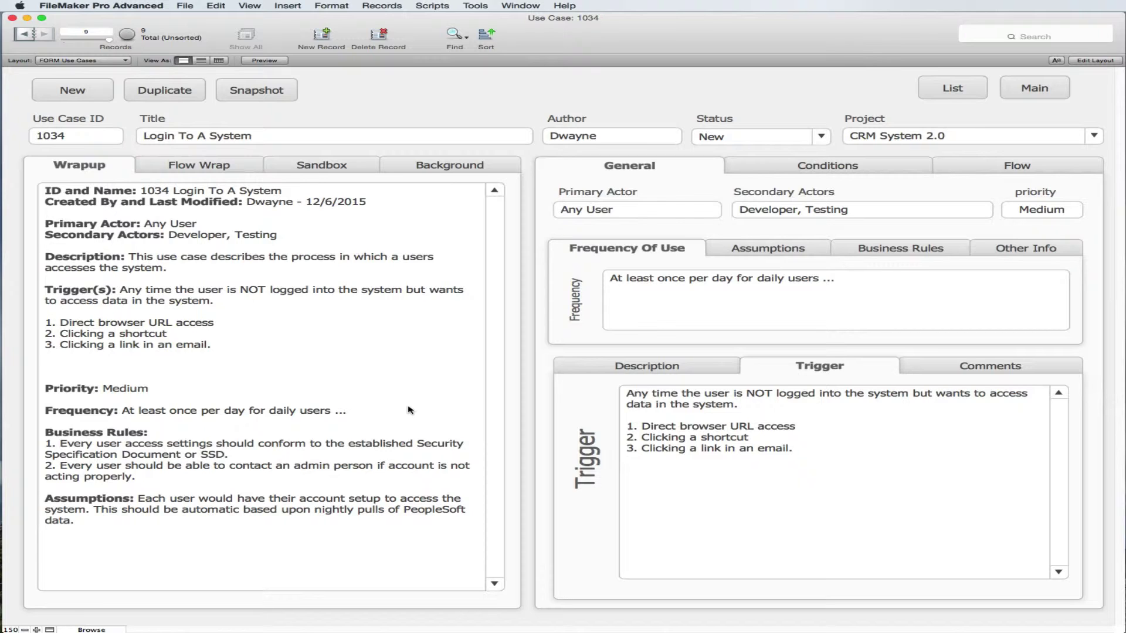
Step: Review the precondition, postcondition and normal flow sections of the use case
left_click(854, 169)
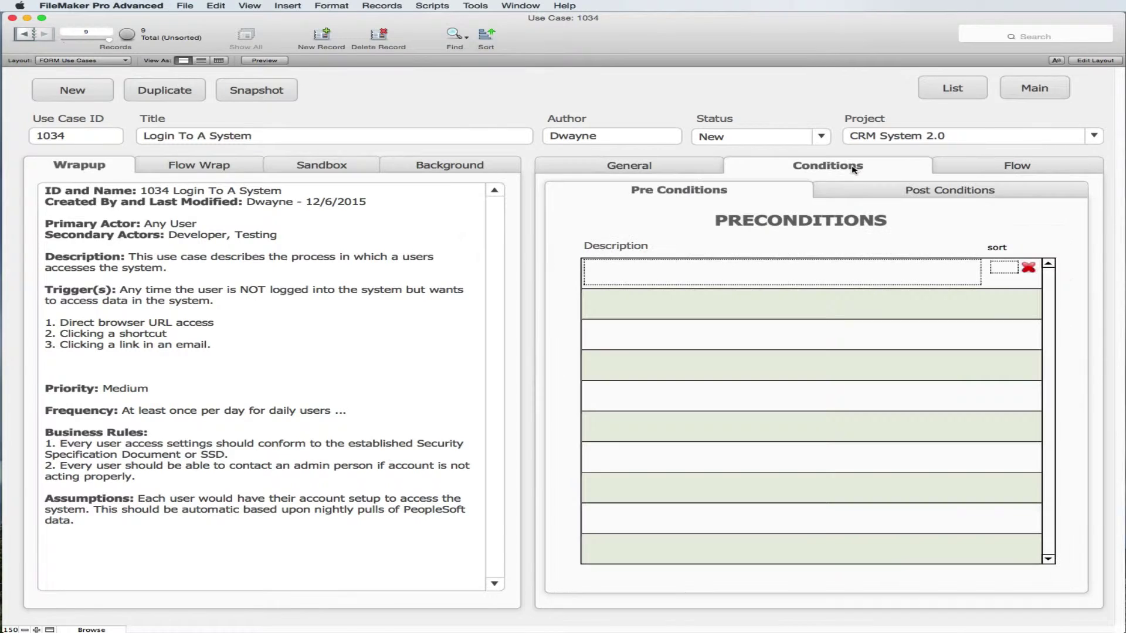
left_click(872, 194)
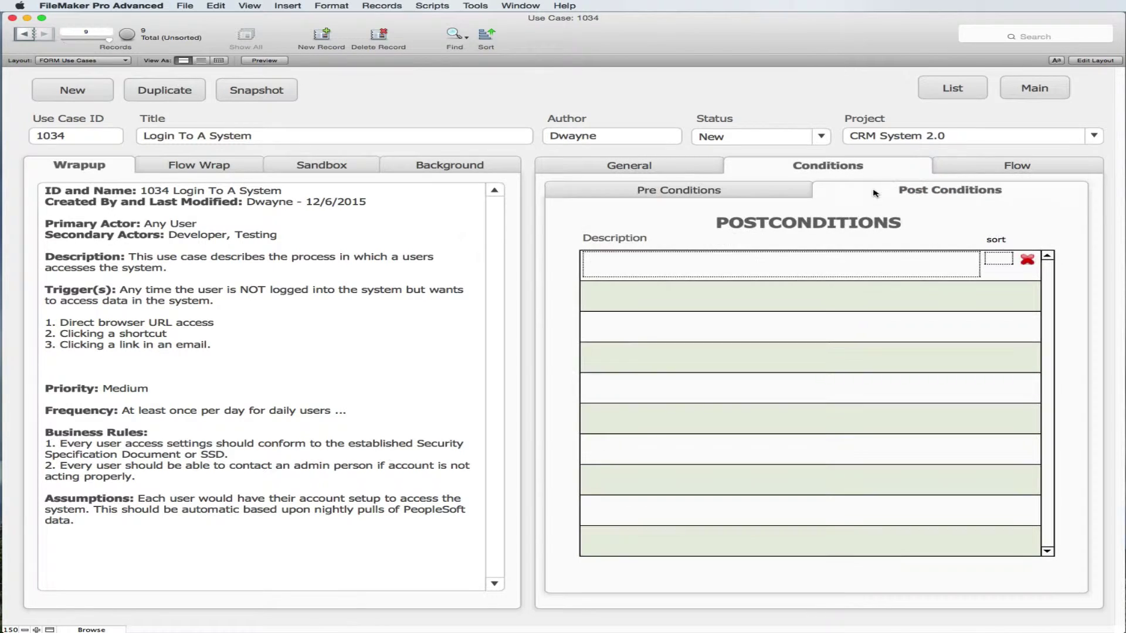
left_click(775, 193)
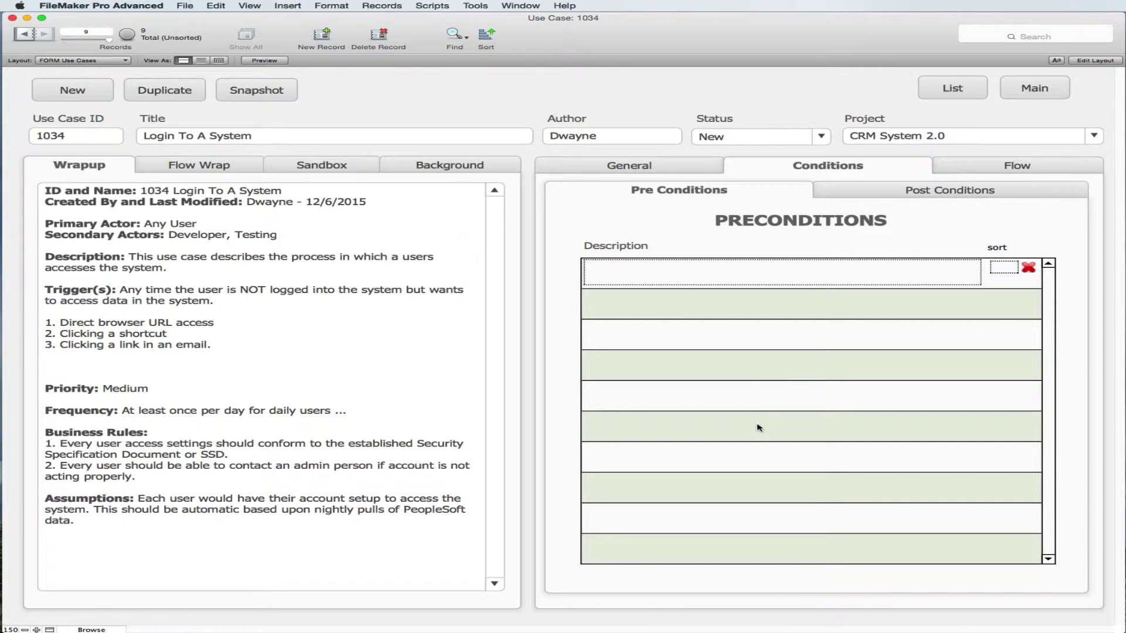
left_click(967, 172)
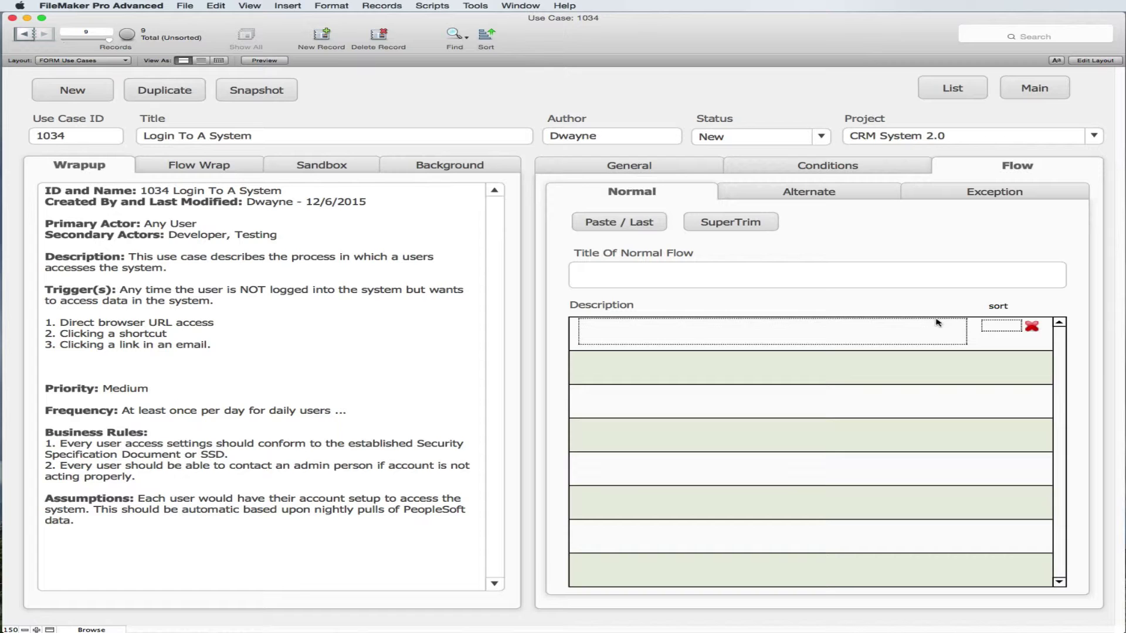
left_click(868, 169)
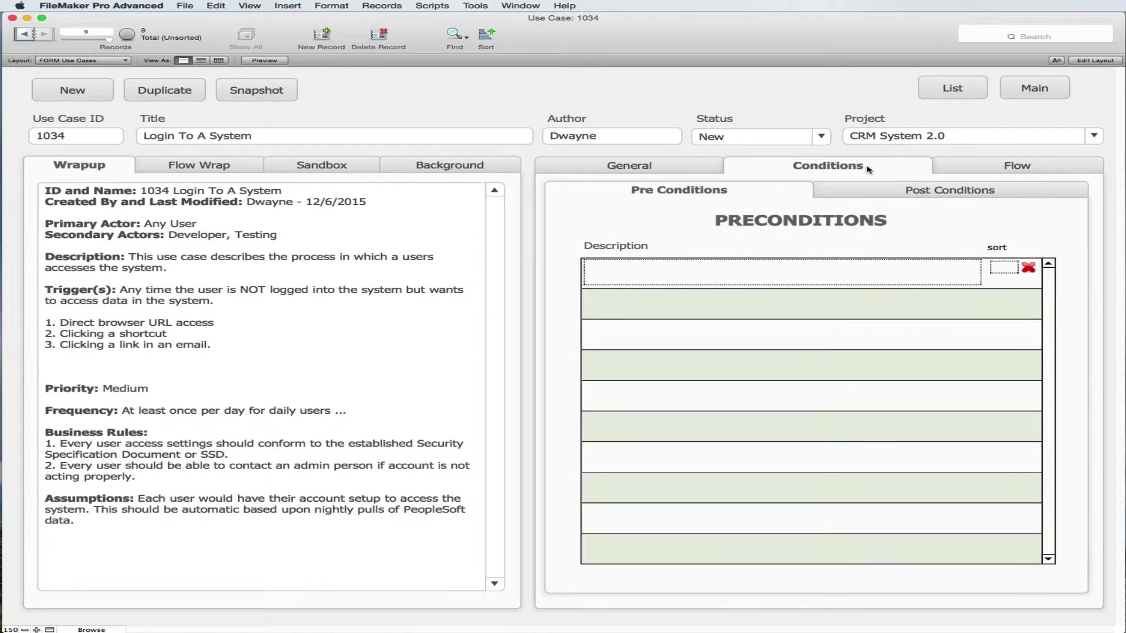
left_click(877, 191)
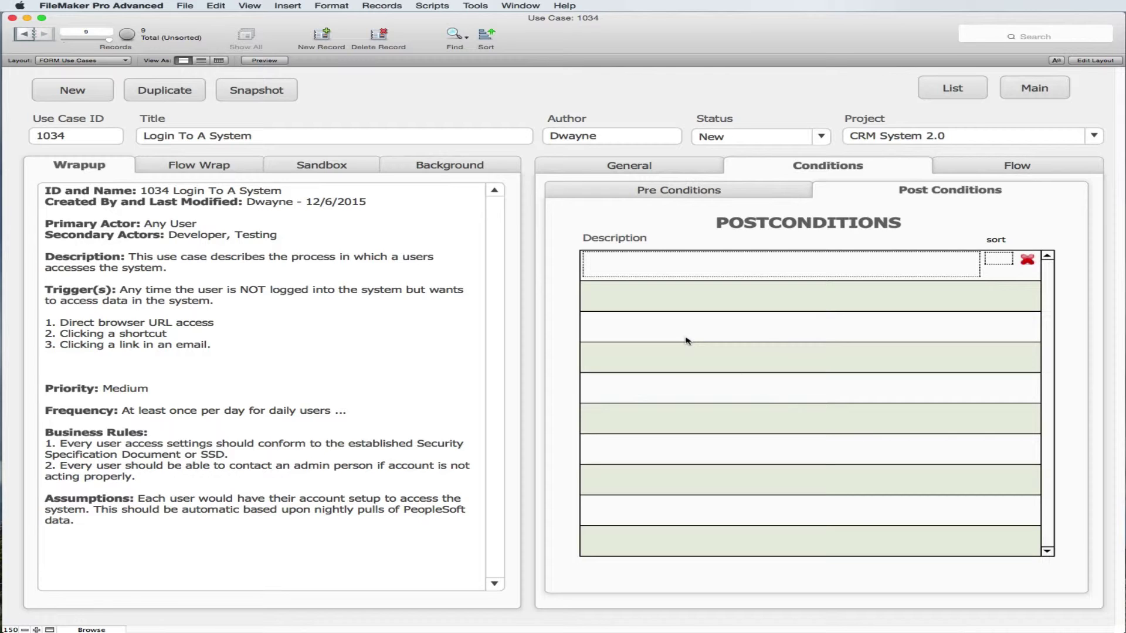
Step: Enter the first precondition "User has an account in the system." and commit it
left_click(741, 196)
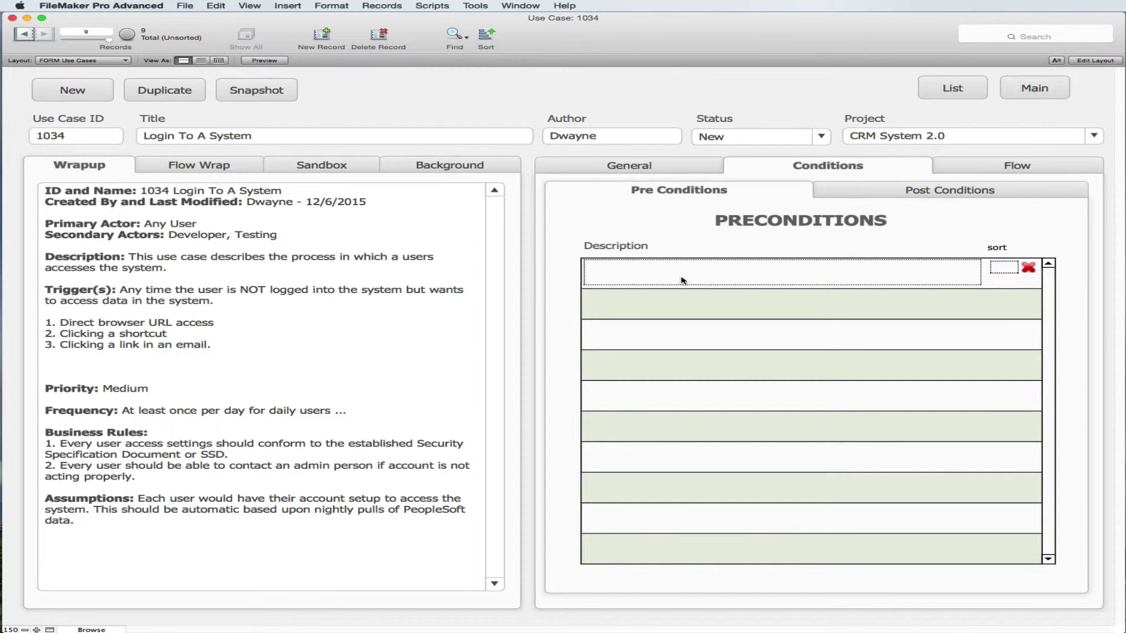
left_click(683, 272)
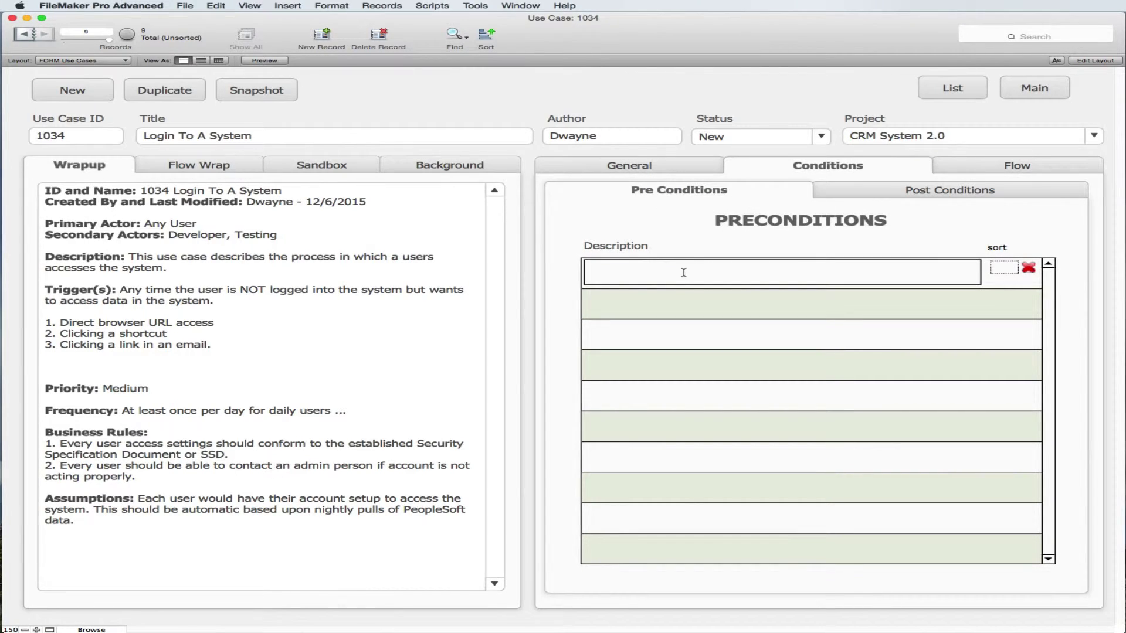
type("User has an account in the system")
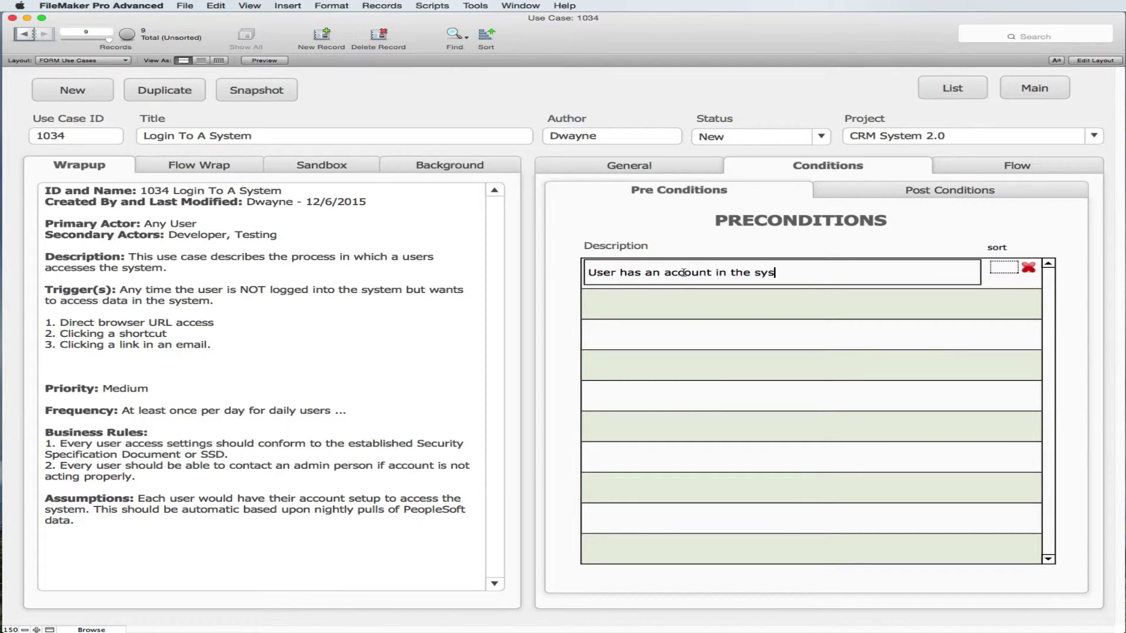
key("BackSpace")
key("BackSpace")
key("BackSpace")
type("tem.")
key("Return")
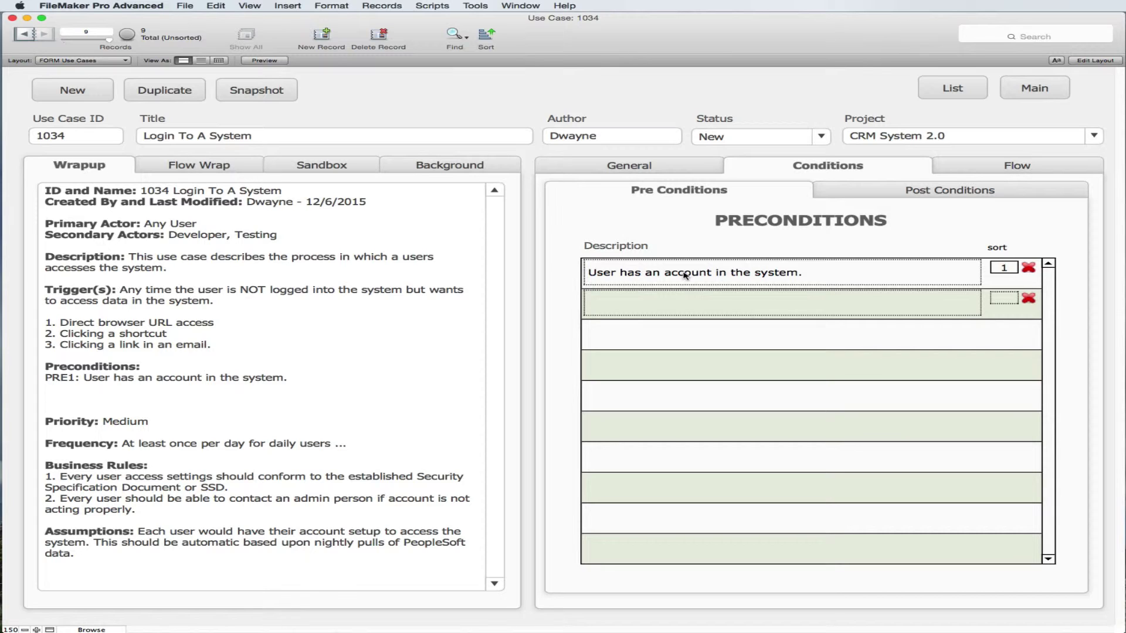
Step: Move the precondition text "User has an account in the system." from the first precondition row to the second row
left_click(813, 271)
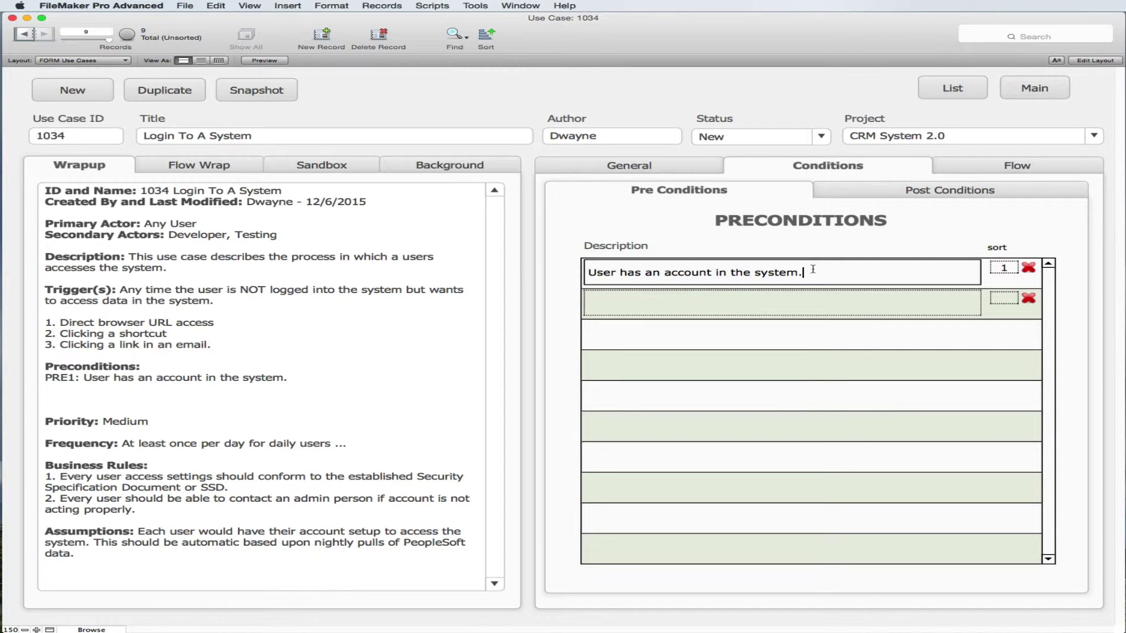
left_click_drag(813, 271, 600, 273)
key("super+c")
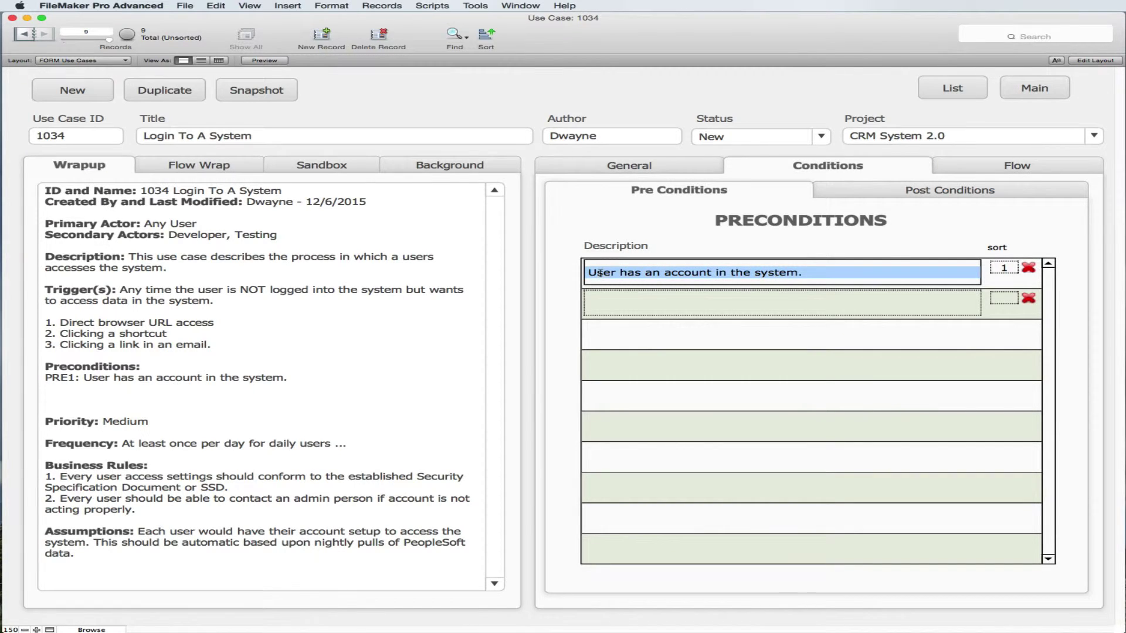
key("BackSpace")
left_click(636, 303)
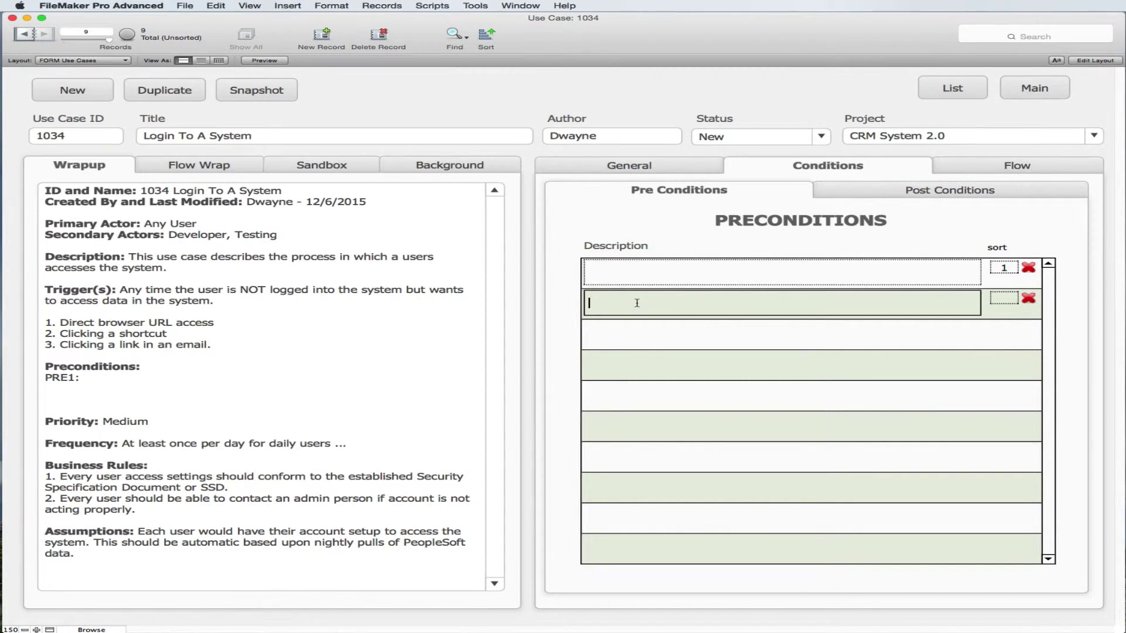
key("super+v")
Step: Enter "User has been given training in the system." in the empty first precondition row and commit it
left_click(654, 273)
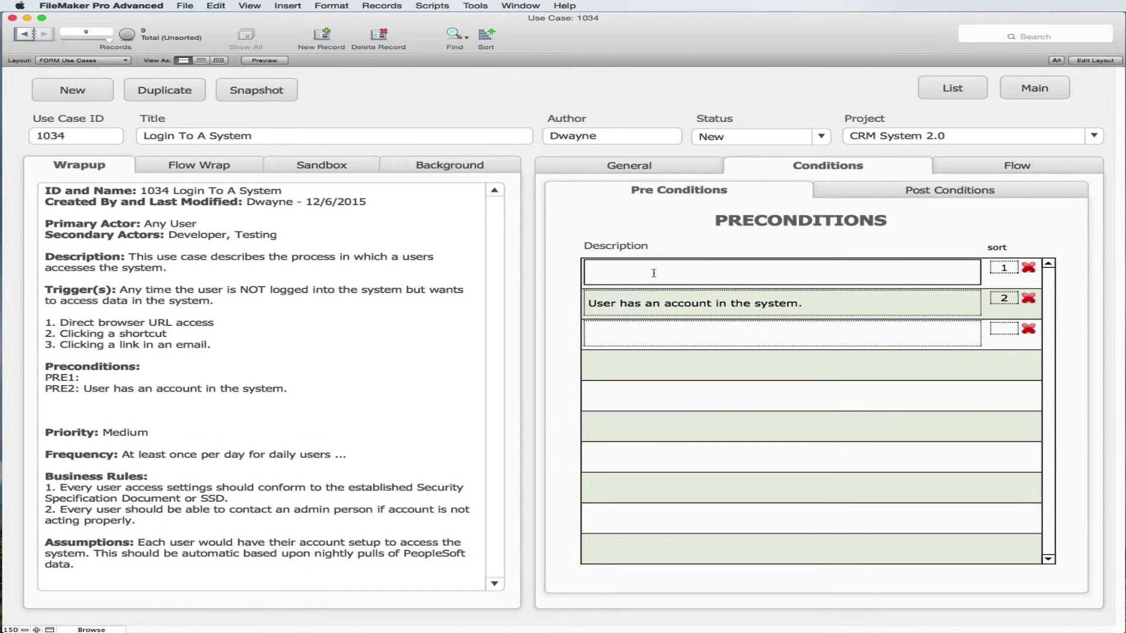
type("User has been given training in the sy")
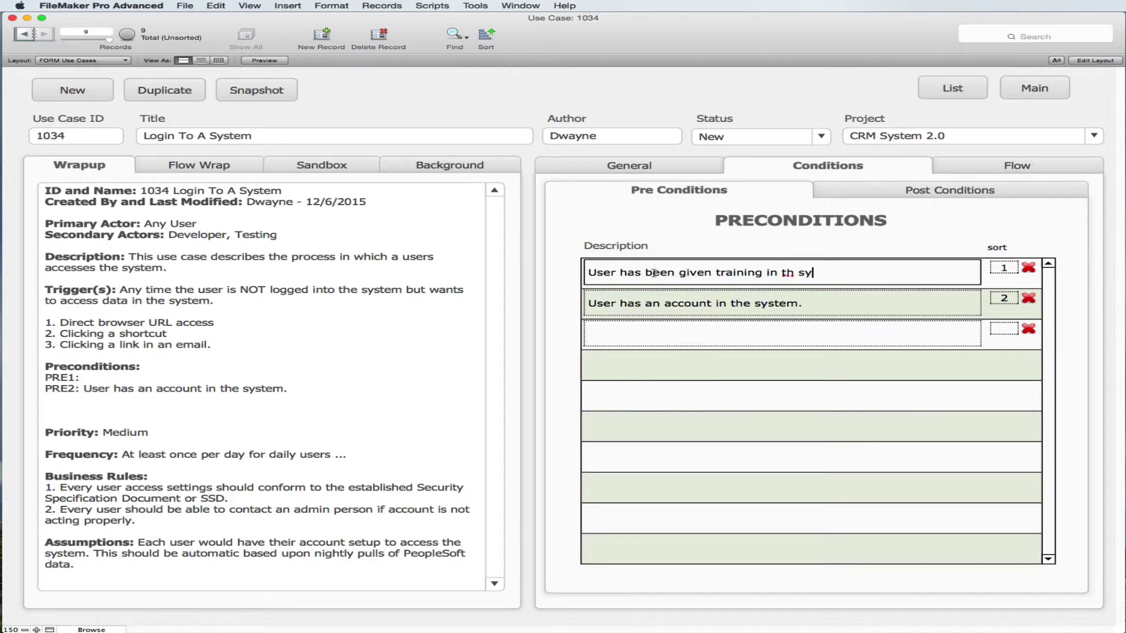
key("BackSpace")
key("BackSpace")
key("BackSpace")
type("e system.")
left_click(677, 242)
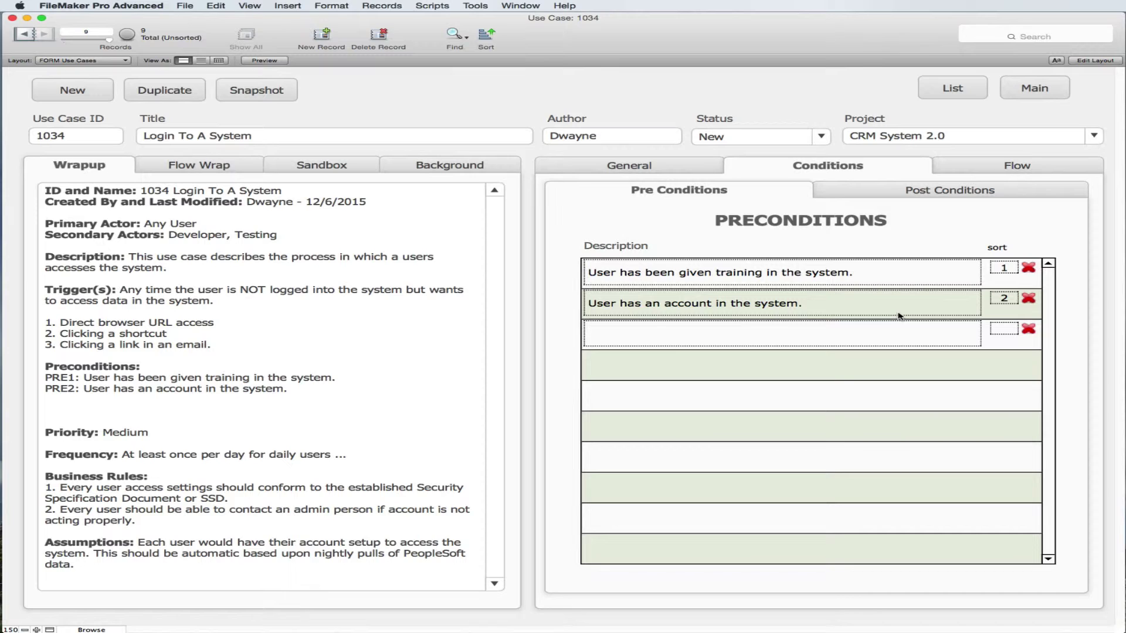
Step: Set the sort value of the account precondition to .9 so that it is ordered before the training precondition
left_click(1009, 300)
double_click(992, 297)
type(".9")
left_click(1042, 234)
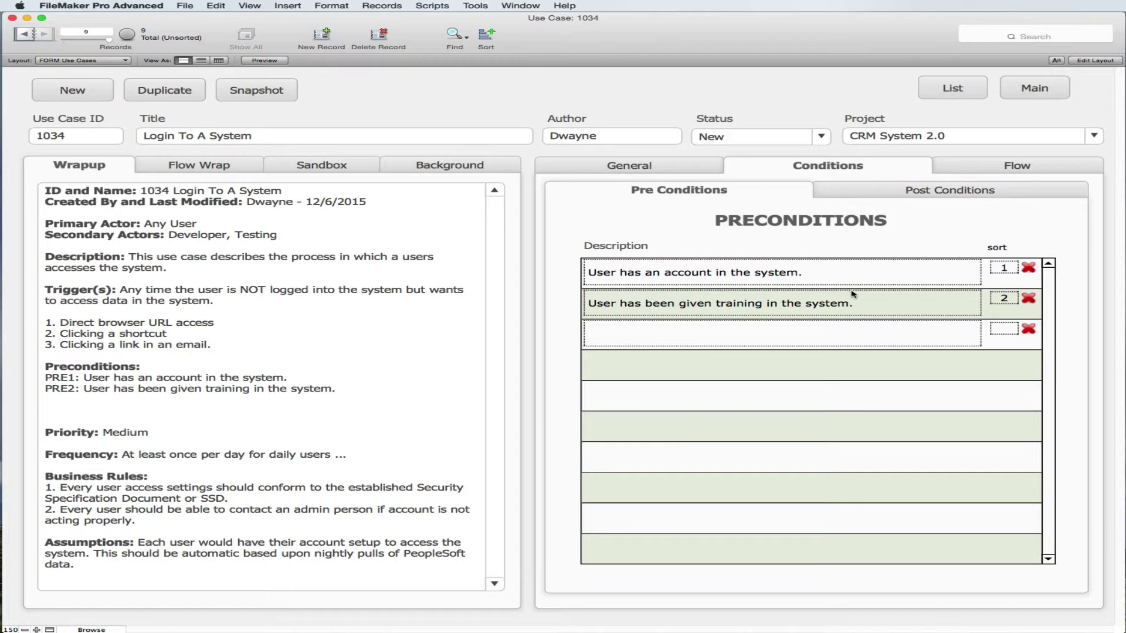
Step: Add the first postcondition "User is taken to their dashboard in the system." to the use case
left_click(925, 191)
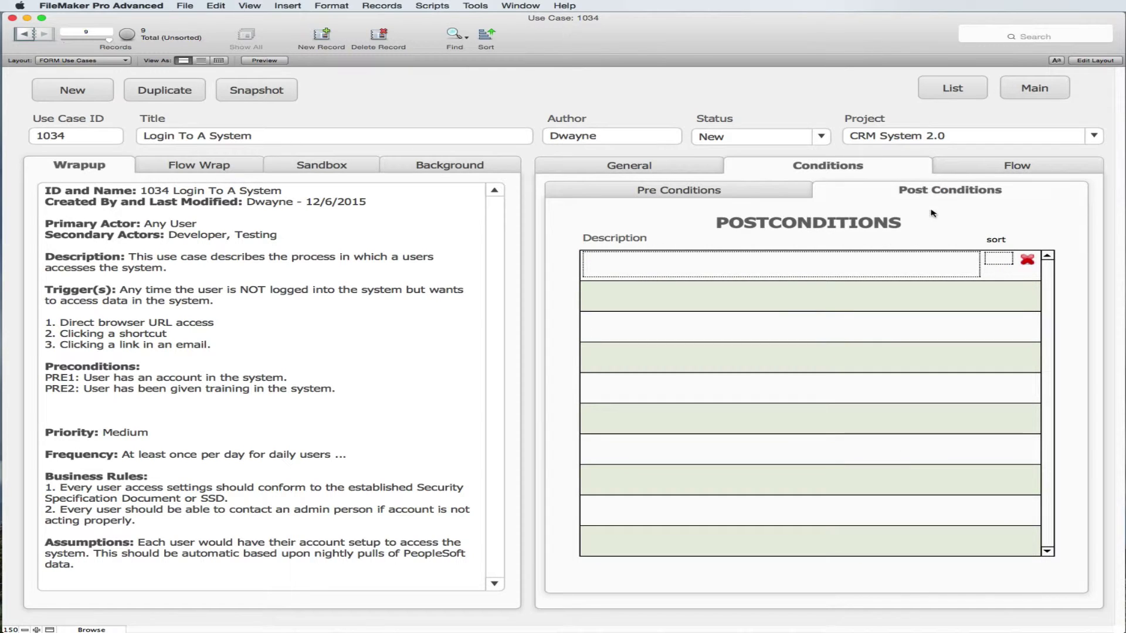
left_click(781, 269)
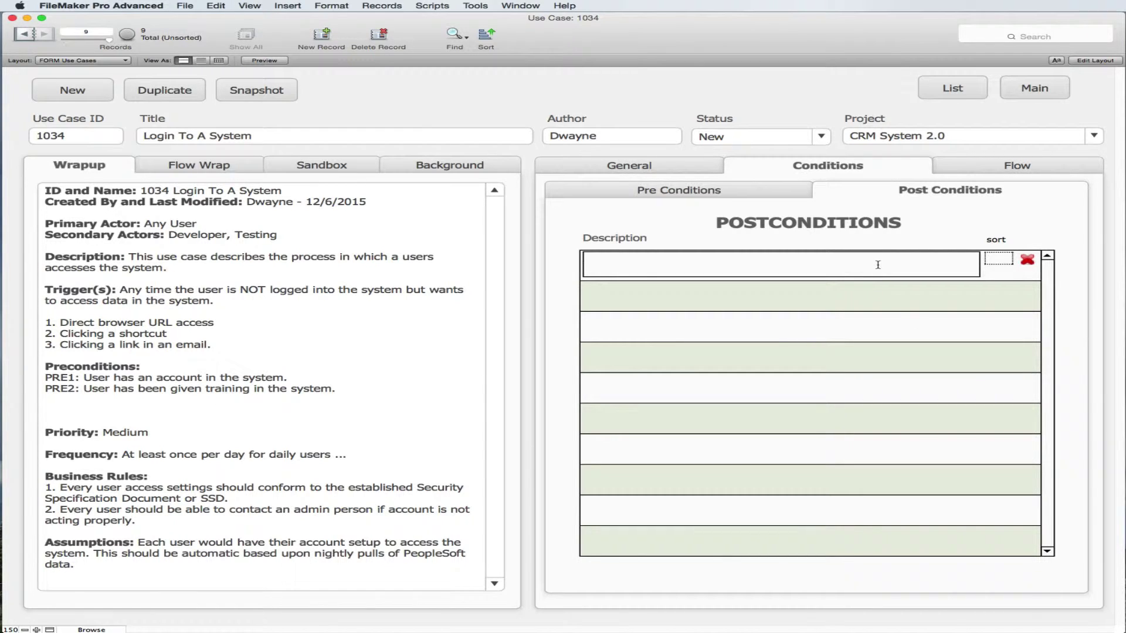
type("User is taken to thei")
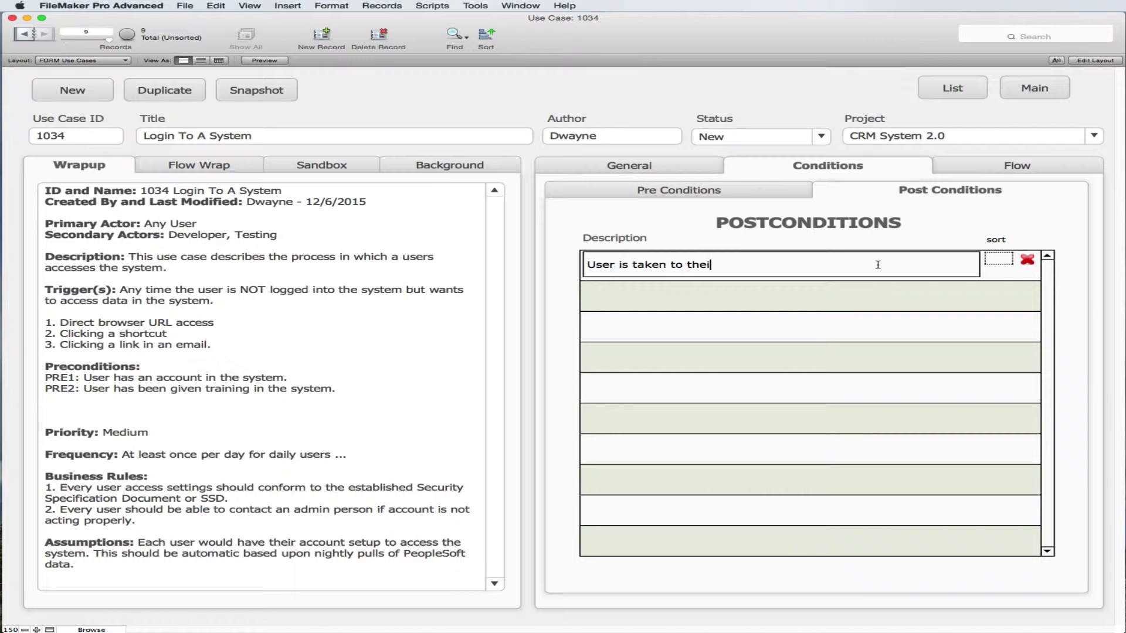
type("r dashboard in the sys")
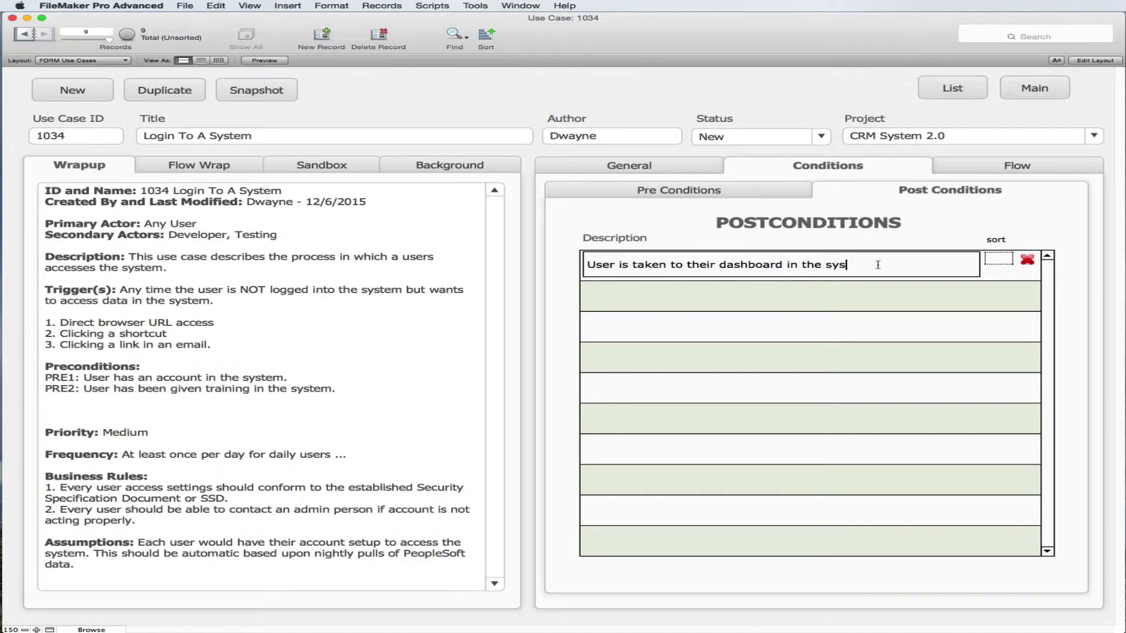
type("tem.")
key("Return")
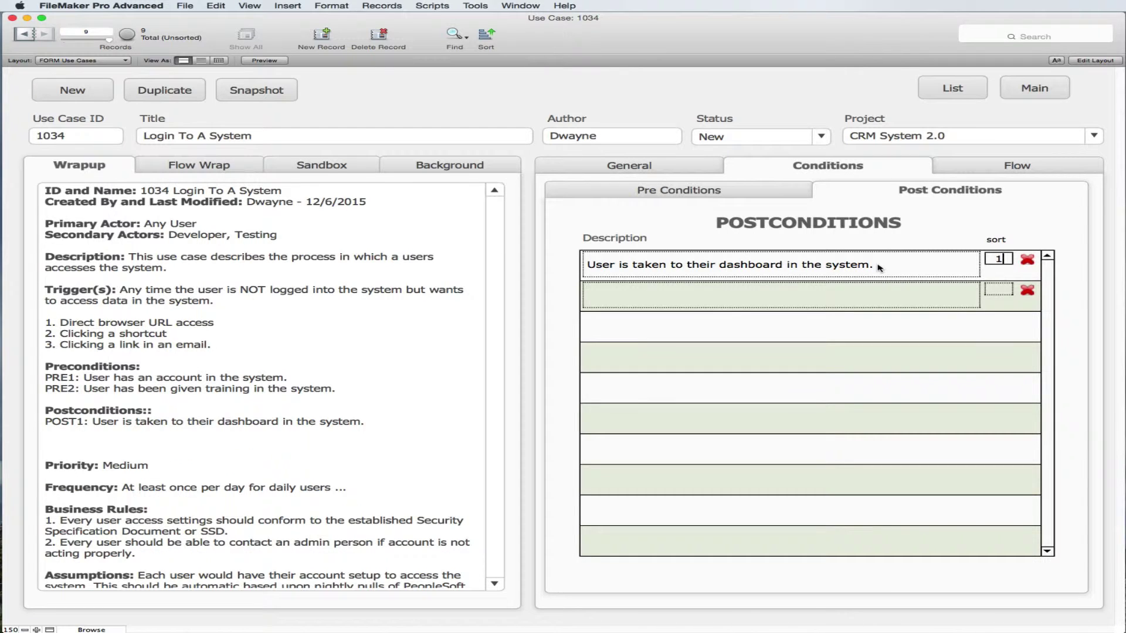
Step: Add the second postcondition "User can see any assignments that are waiting for them." and commit it
key("Tab")
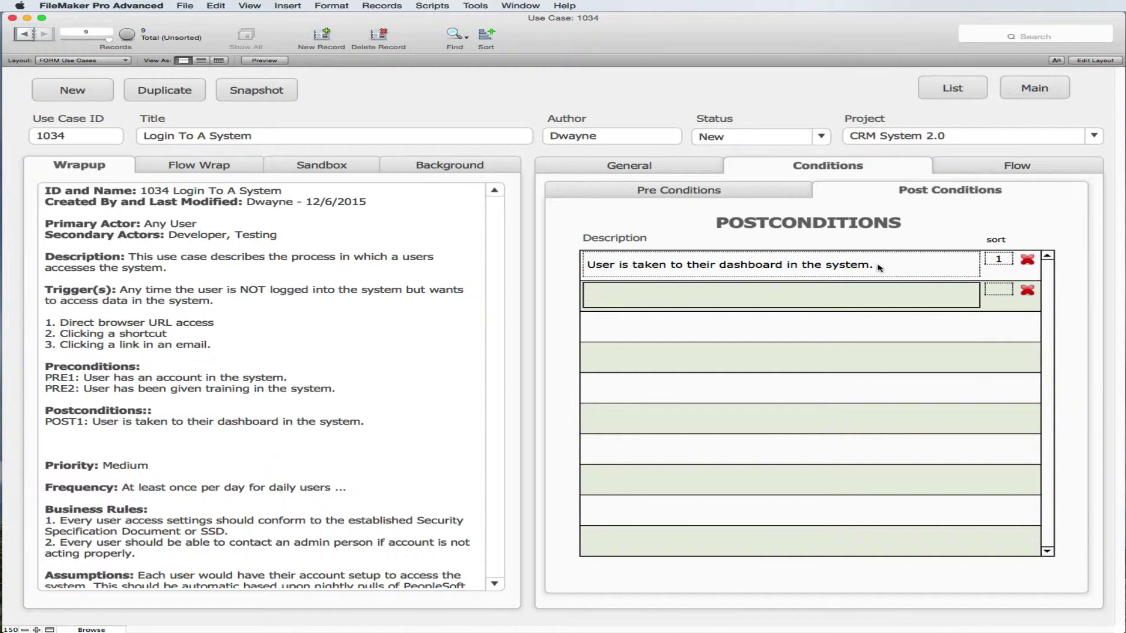
type("User can see any assig")
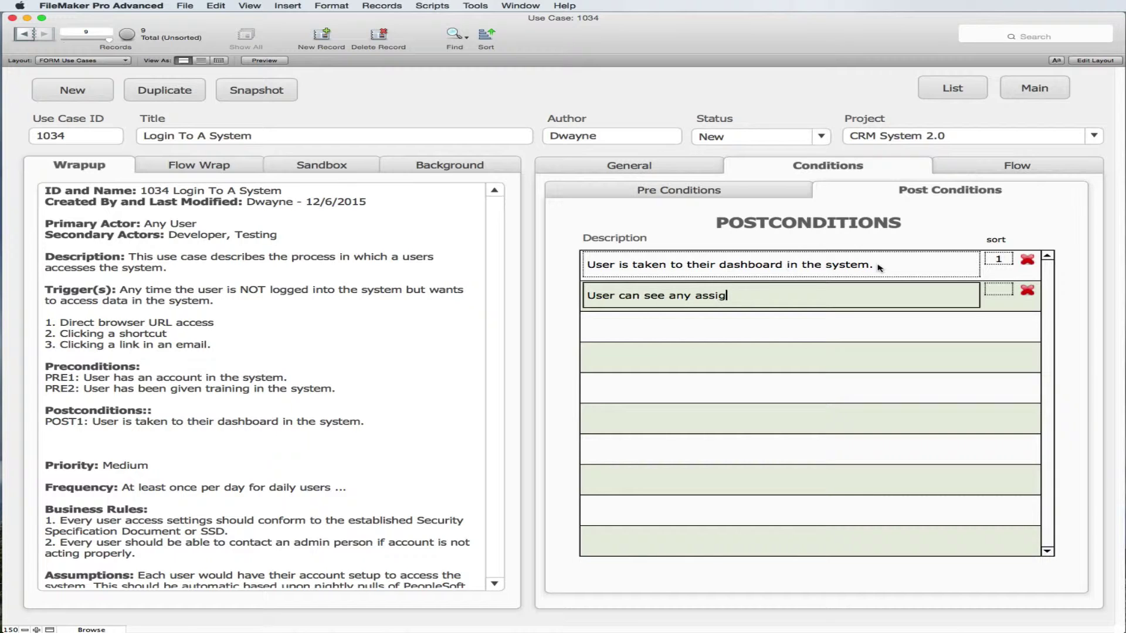
type("nments that are waiting for them")
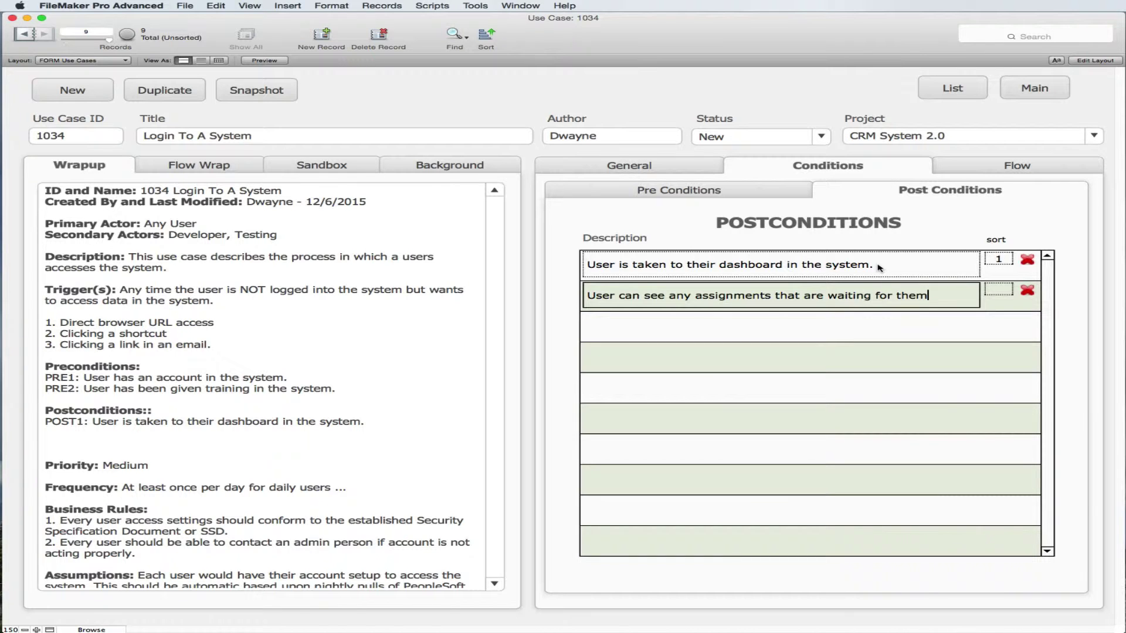
type(".")
key("Return")
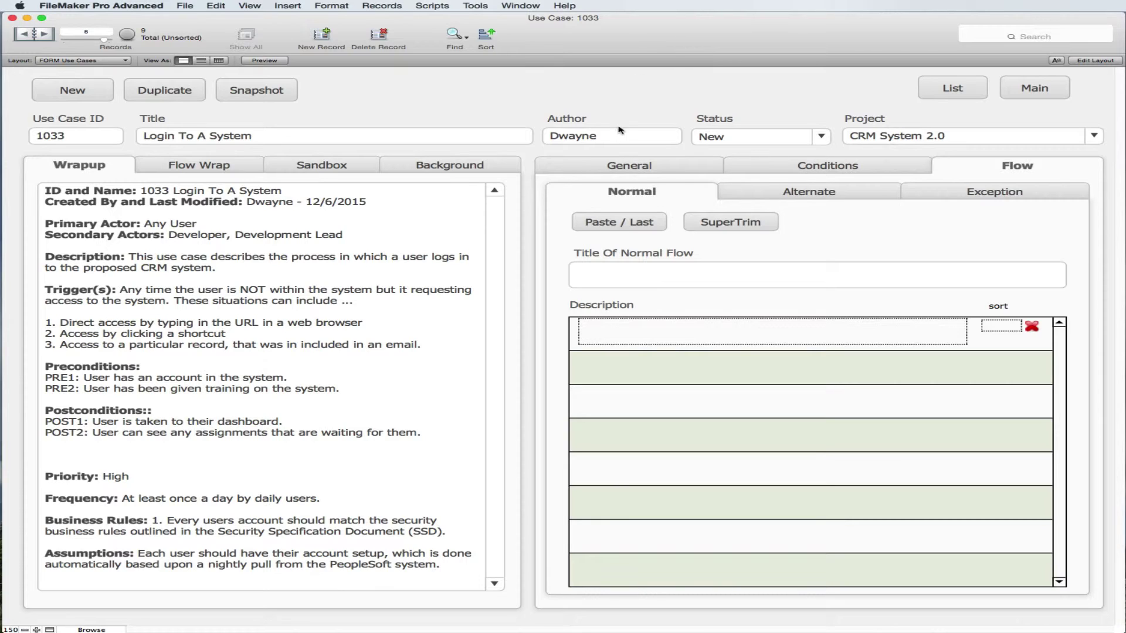
Step: Title the normal flow of use case 1033 "General Login To The System" and commit it
left_click(625, 168)
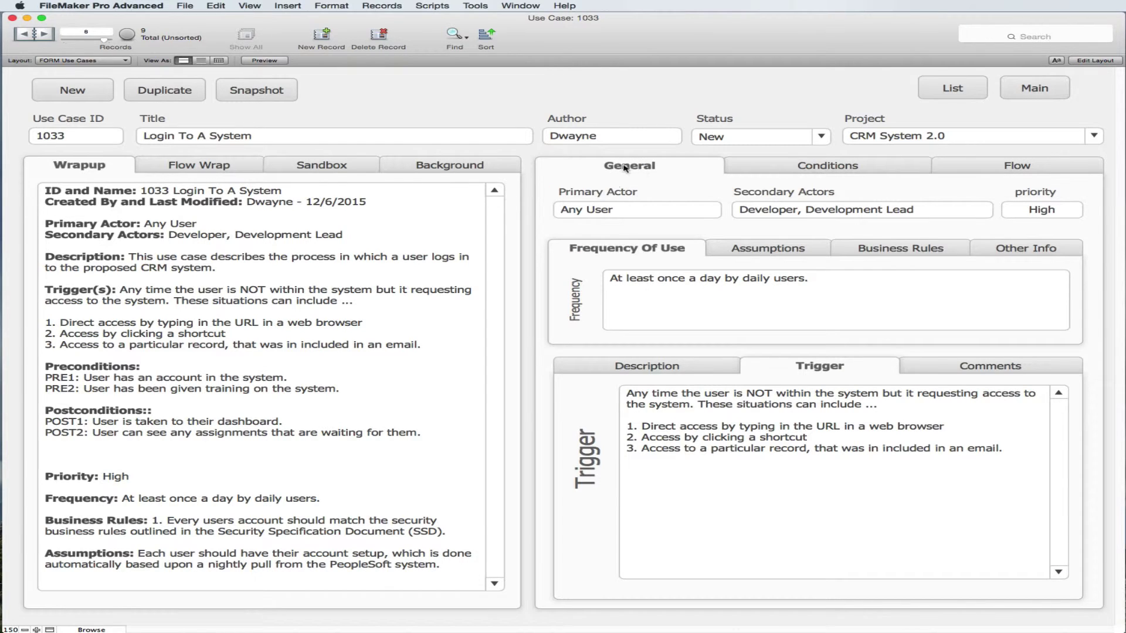
left_click(969, 168)
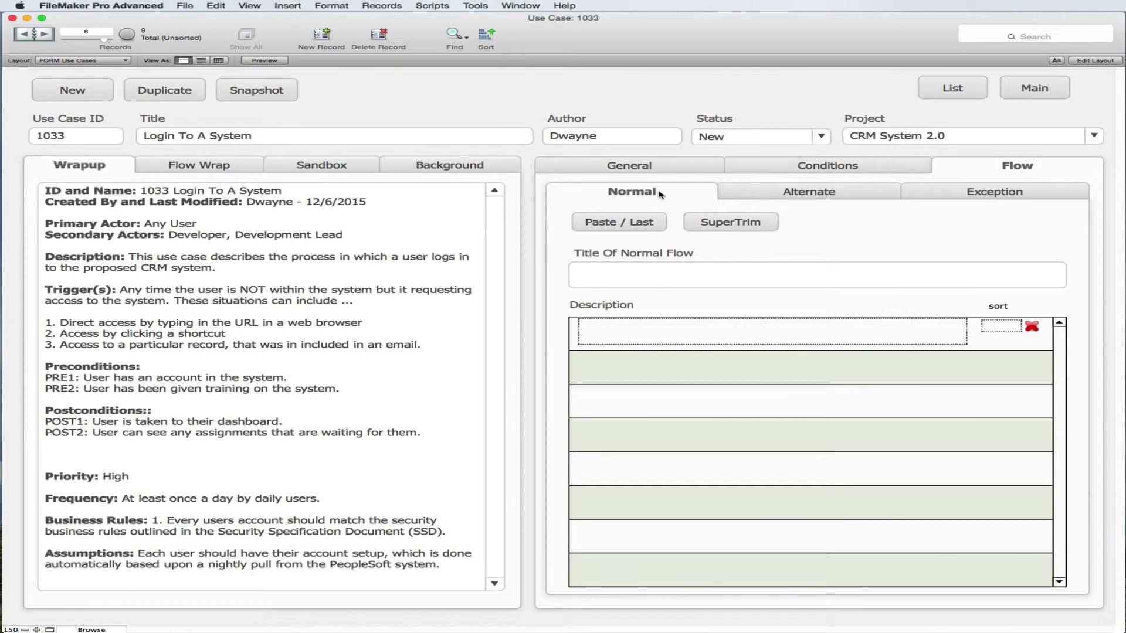
left_click(664, 274)
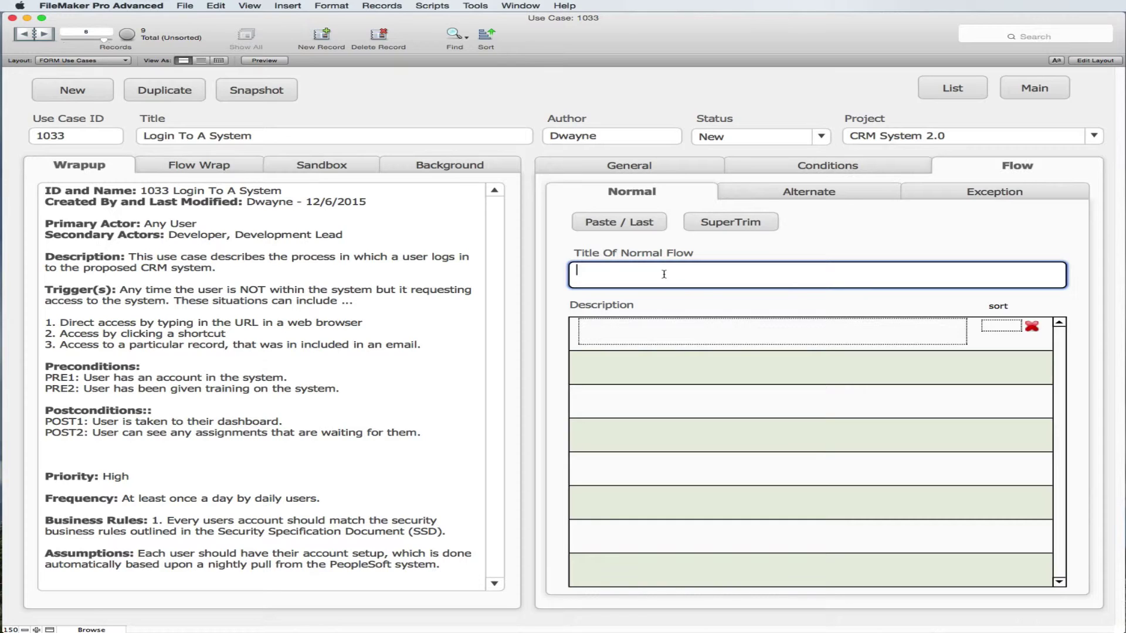
type("General Login To The System")
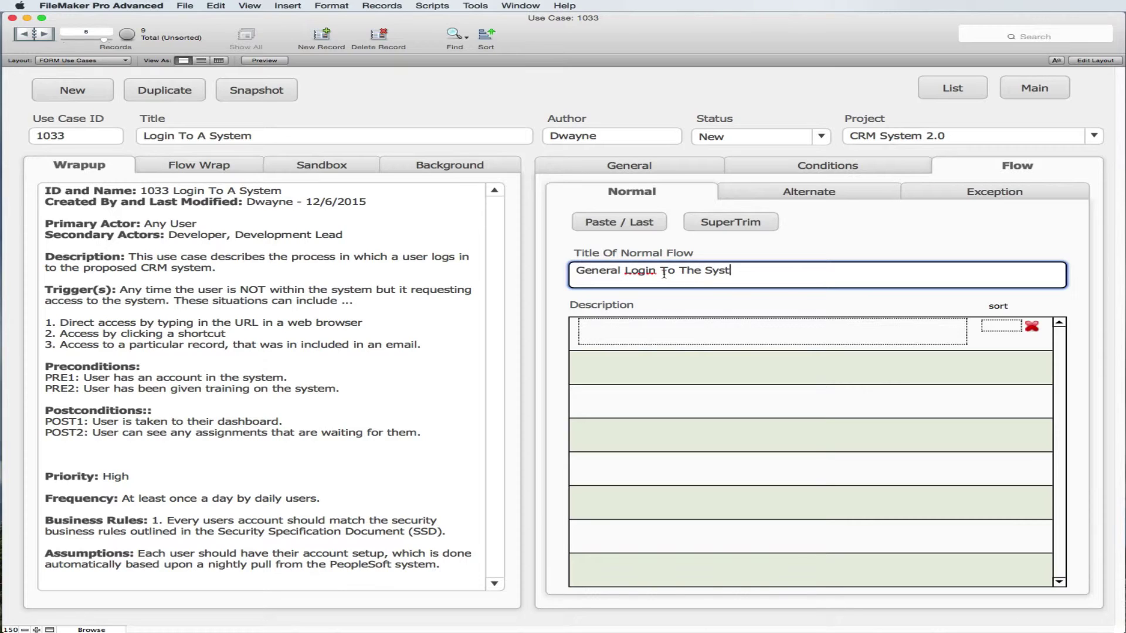
left_click(766, 245)
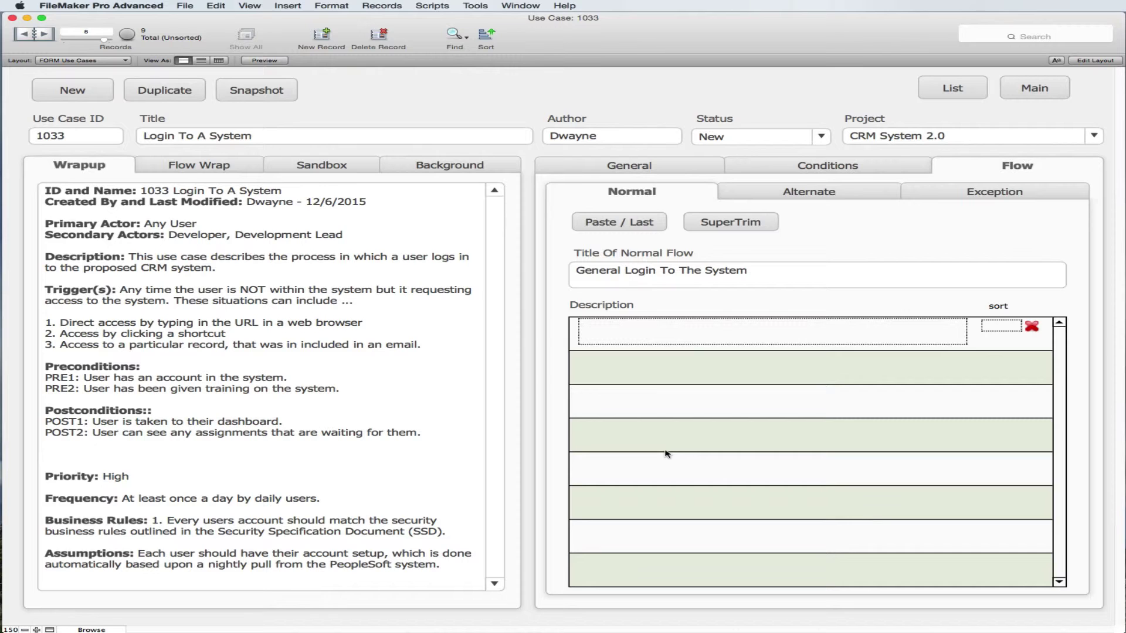
Step: Switch to TextEdit and copy the selected list of six numbered login flow steps
key("super+Tab")
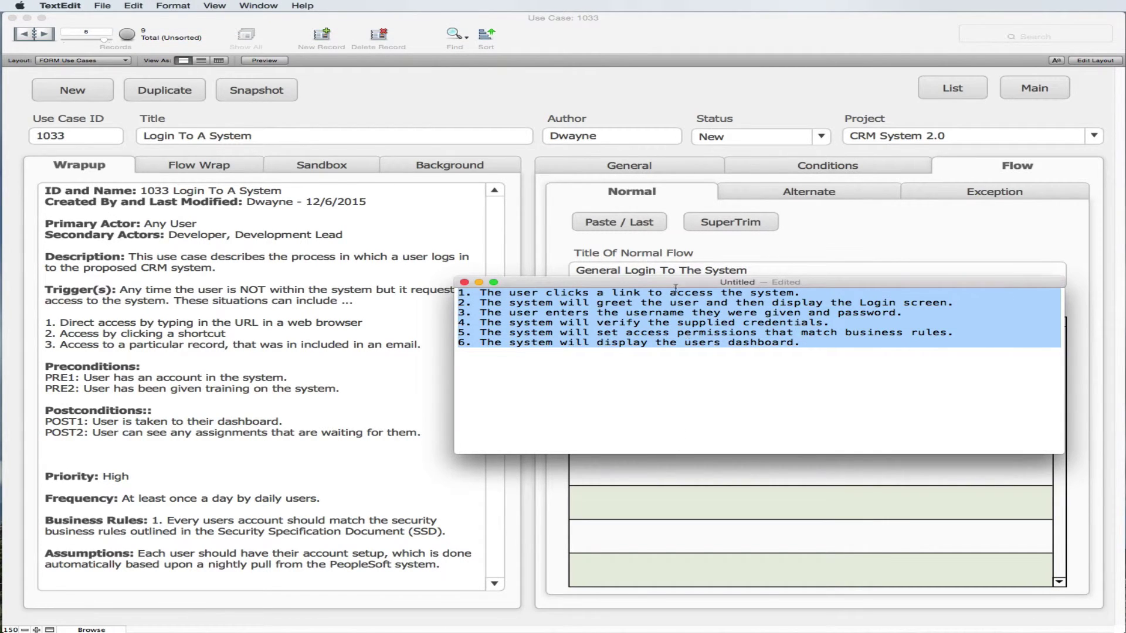
left_click_drag(677, 284, 579, 221)
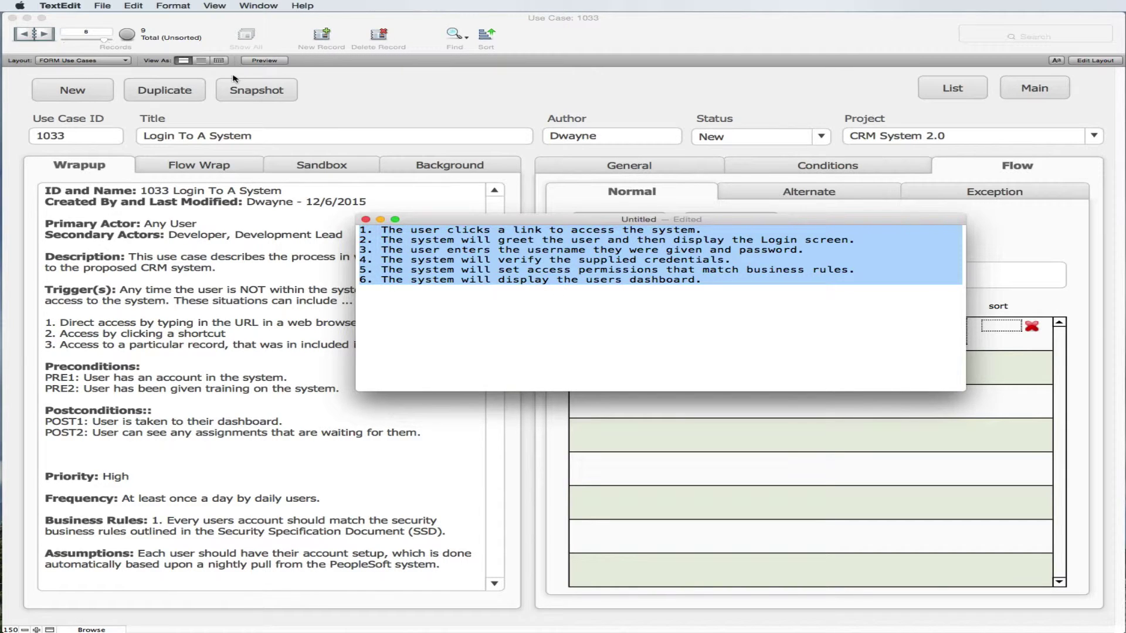
left_click(134, 5)
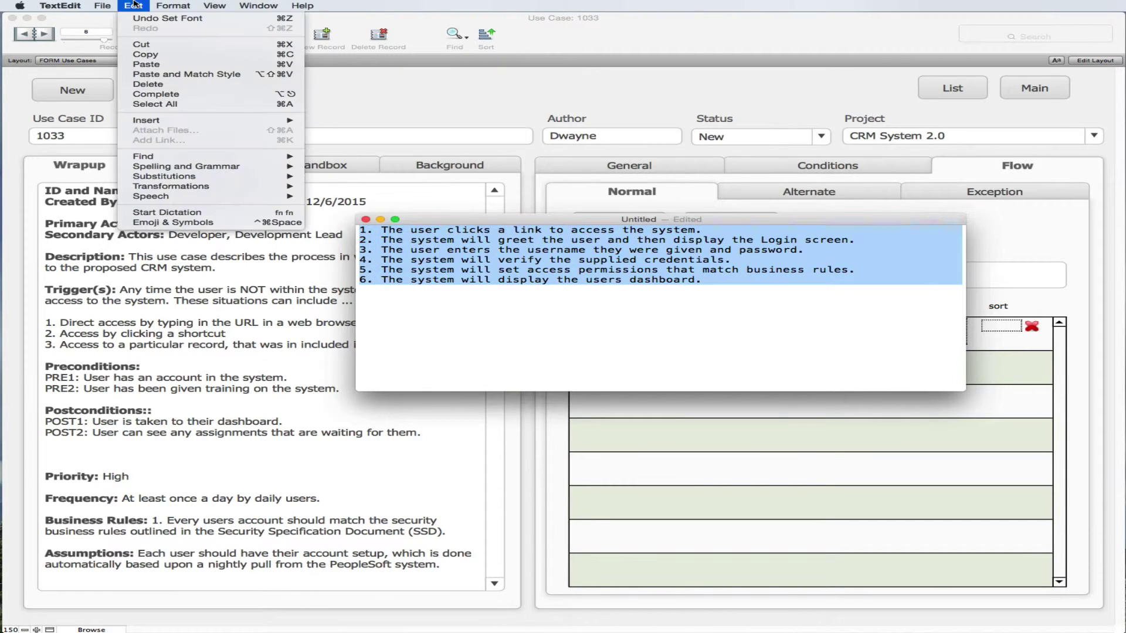
left_click(152, 54)
Step: Return to FileMaker Pro and paste the copied login flow steps into the use case's sandbox
left_click(379, 90)
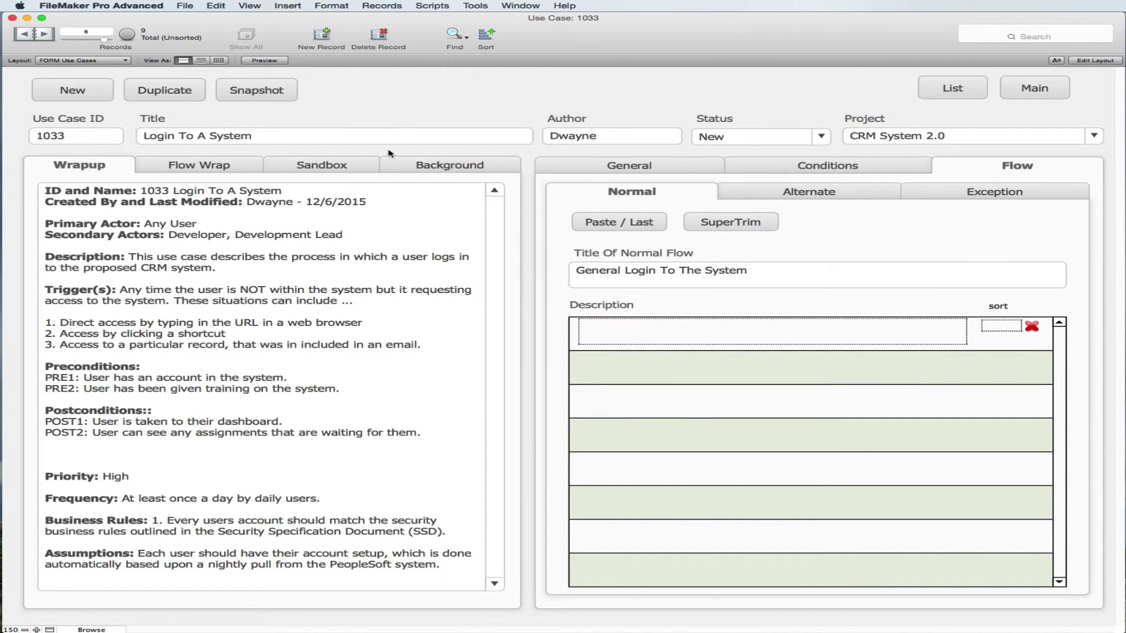
left_click(293, 169)
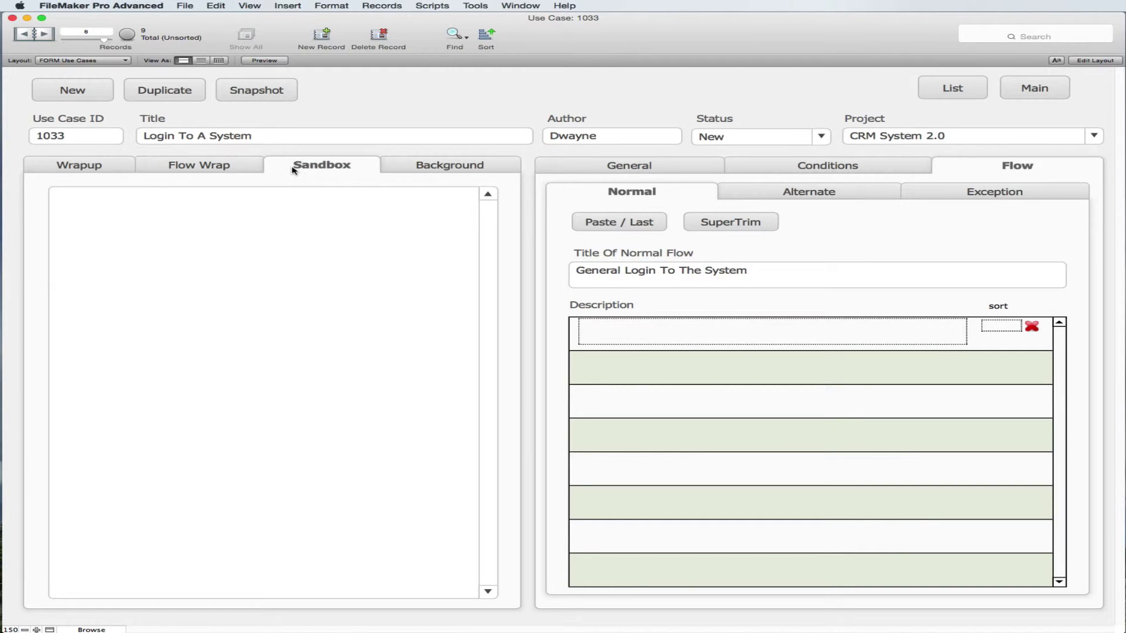
left_click(264, 216)
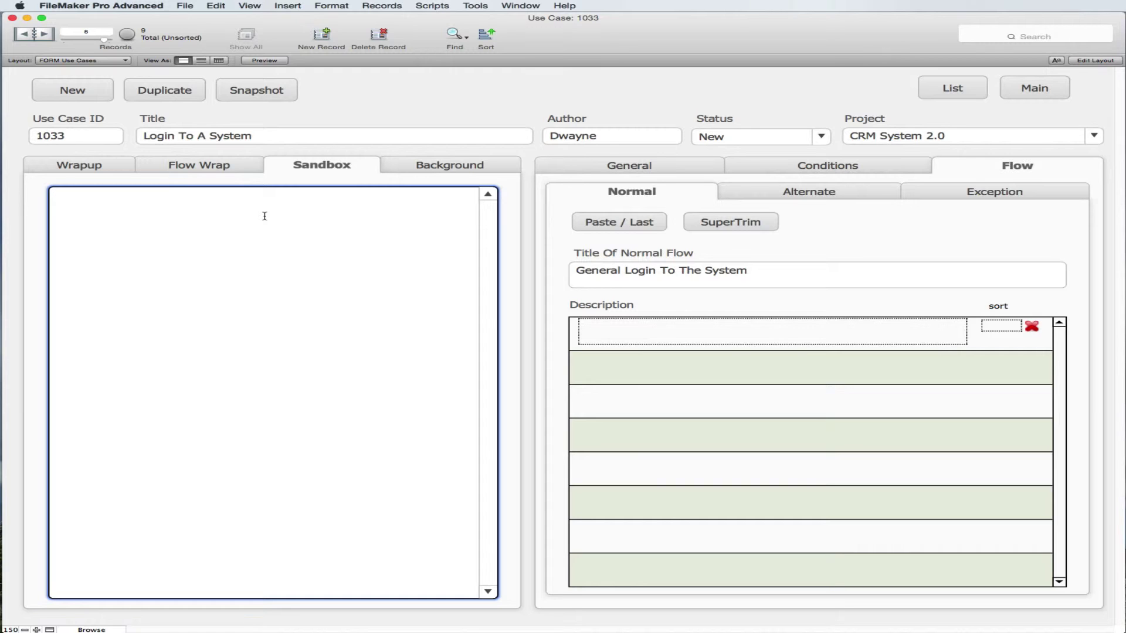
left_click(216, 5)
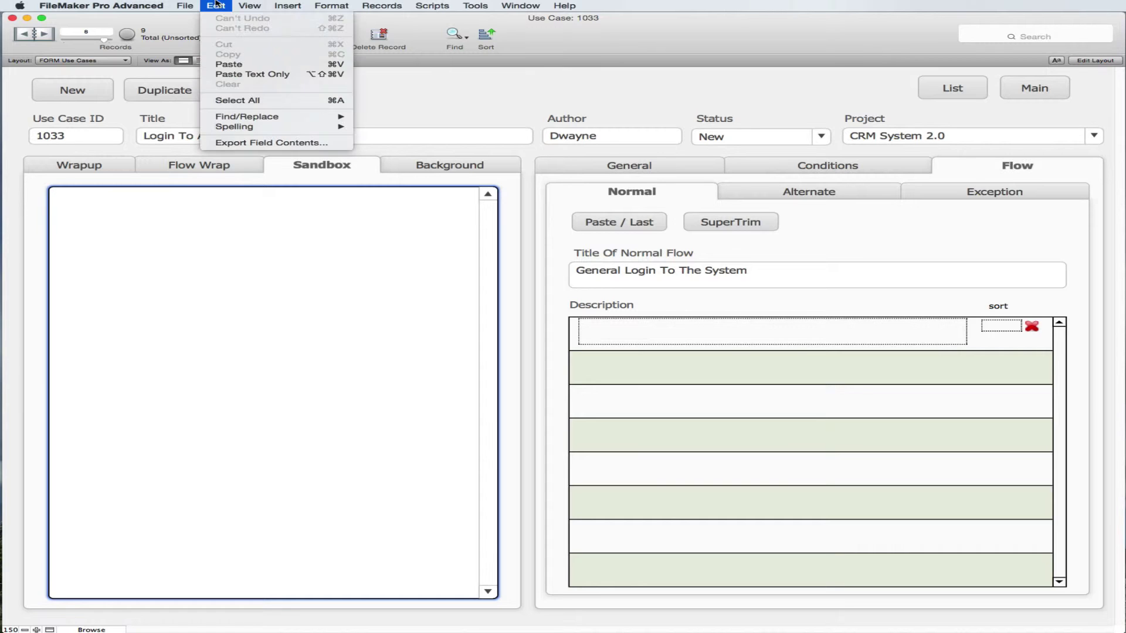
left_click(228, 64)
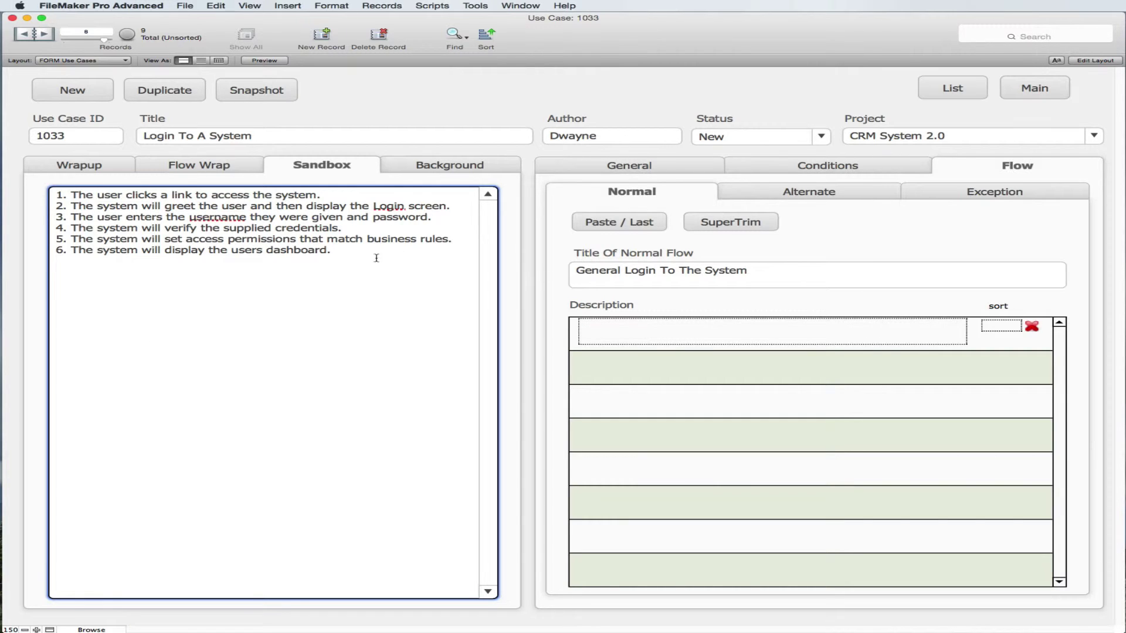
Step: Move "The user clicks a link to access the system." from the sandbox into the first normal flow row and check it in the wrapup
left_click(346, 228)
left_click(323, 196)
left_click_drag(321, 195, 73, 196)
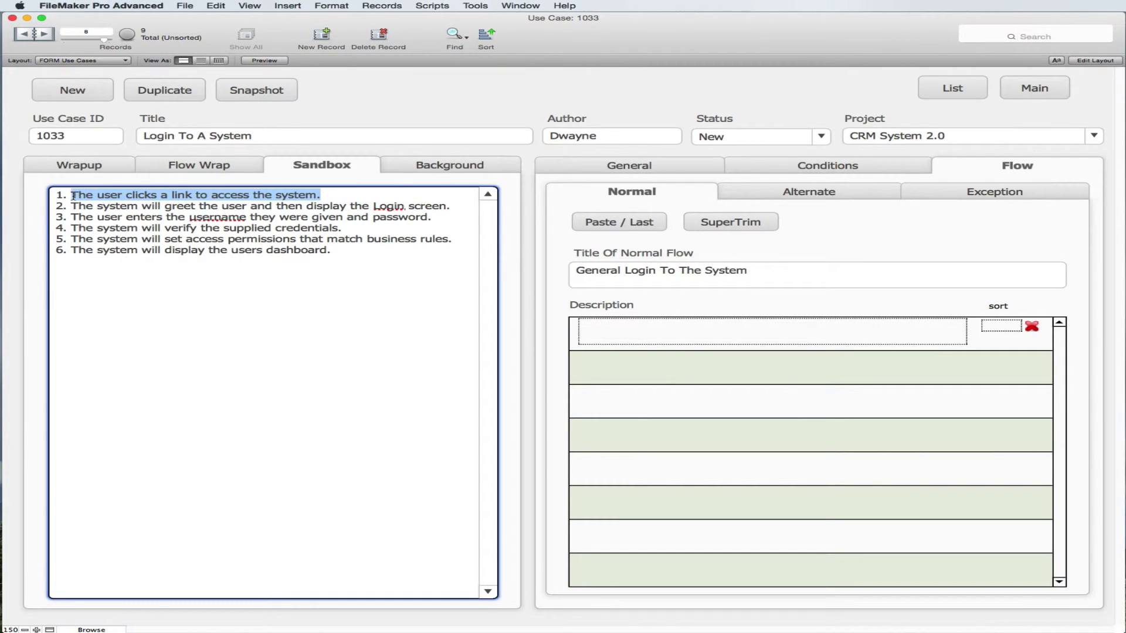
left_click(225, 7)
left_click(232, 44)
left_click(680, 332)
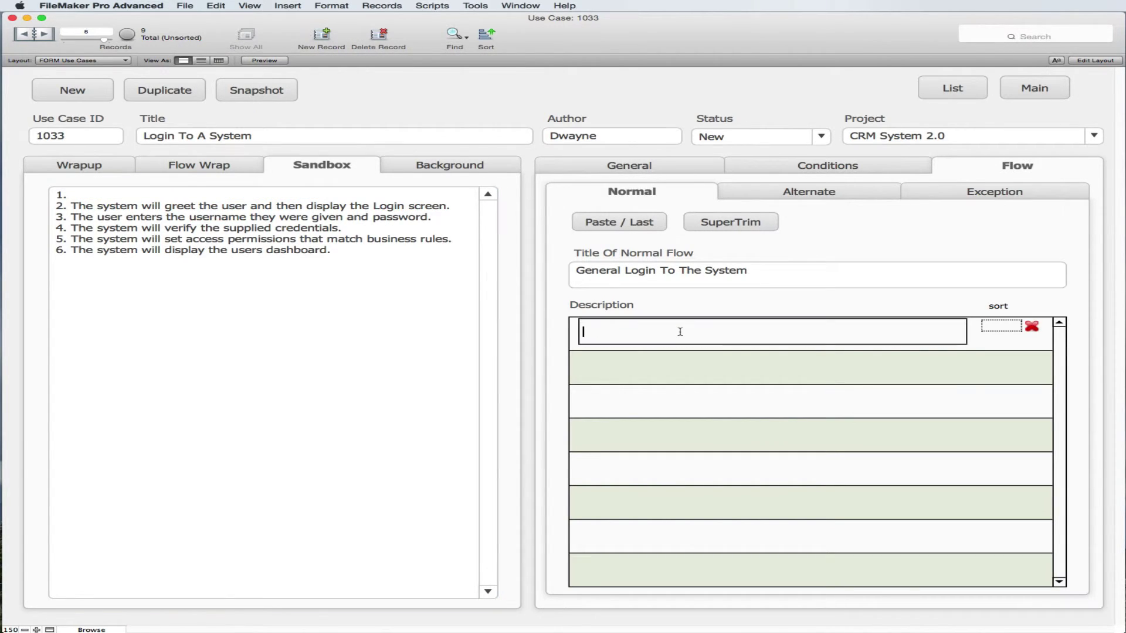
left_click(216, 6)
left_click(232, 65)
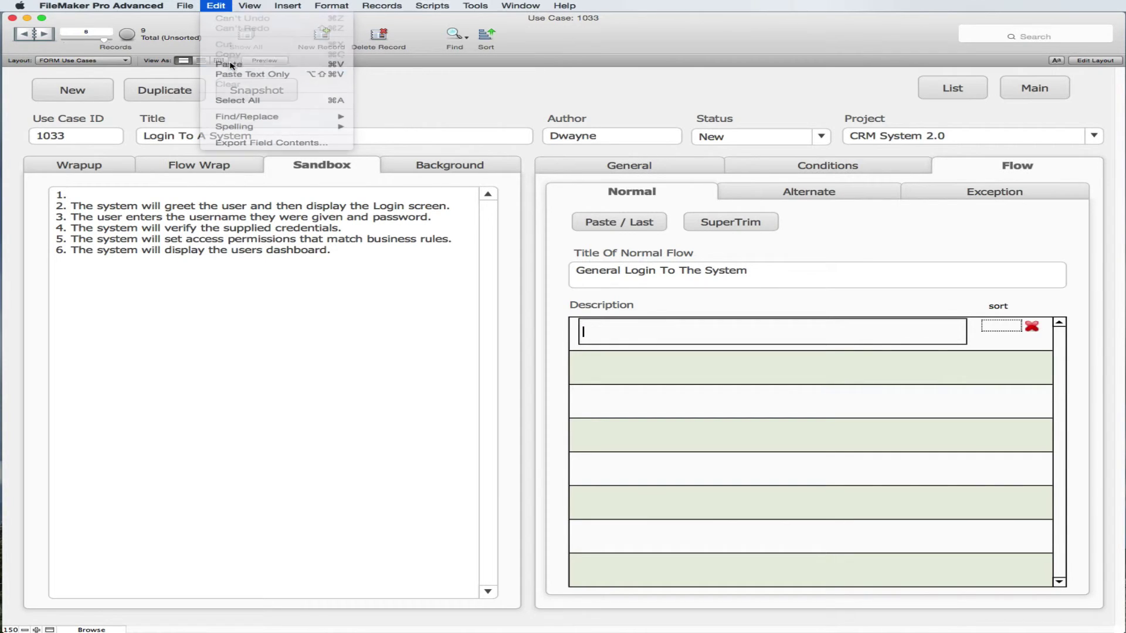
left_click(710, 303)
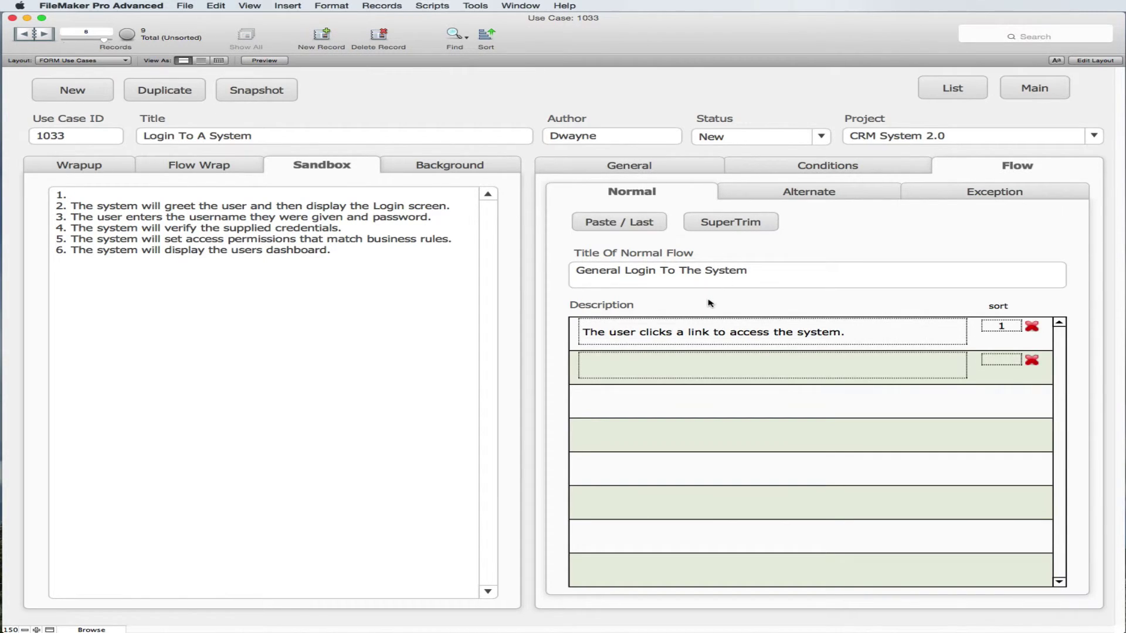
left_click(101, 167)
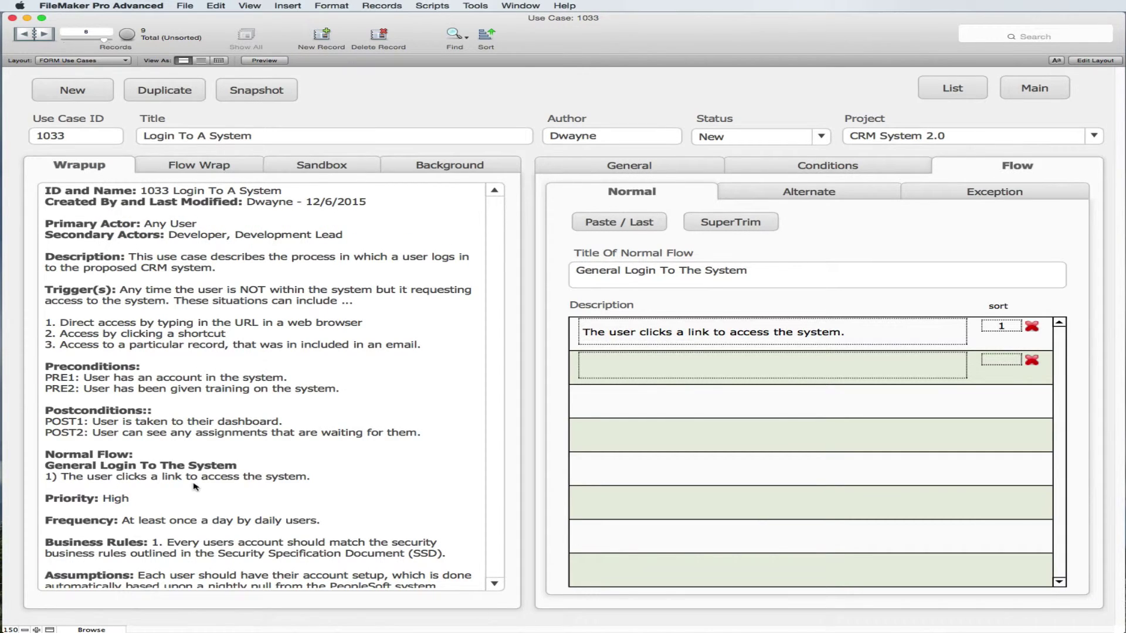
left_click(326, 167)
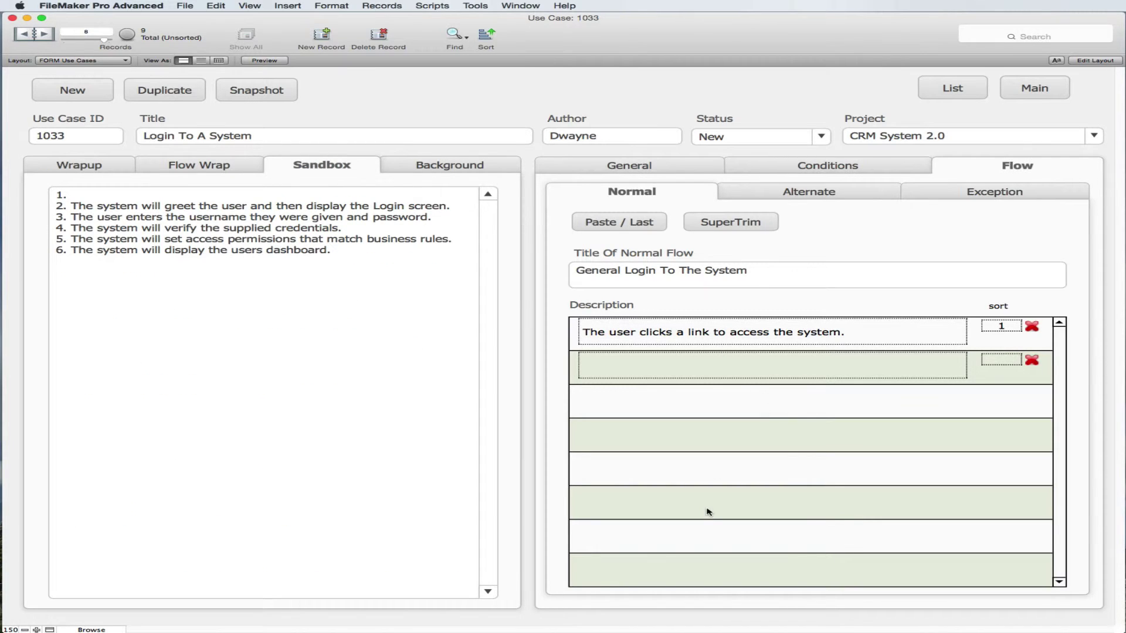
Step: Move "The system will greet the user and then display the Login screen." from the sandbox into the second normal flow row
left_click(230, 232)
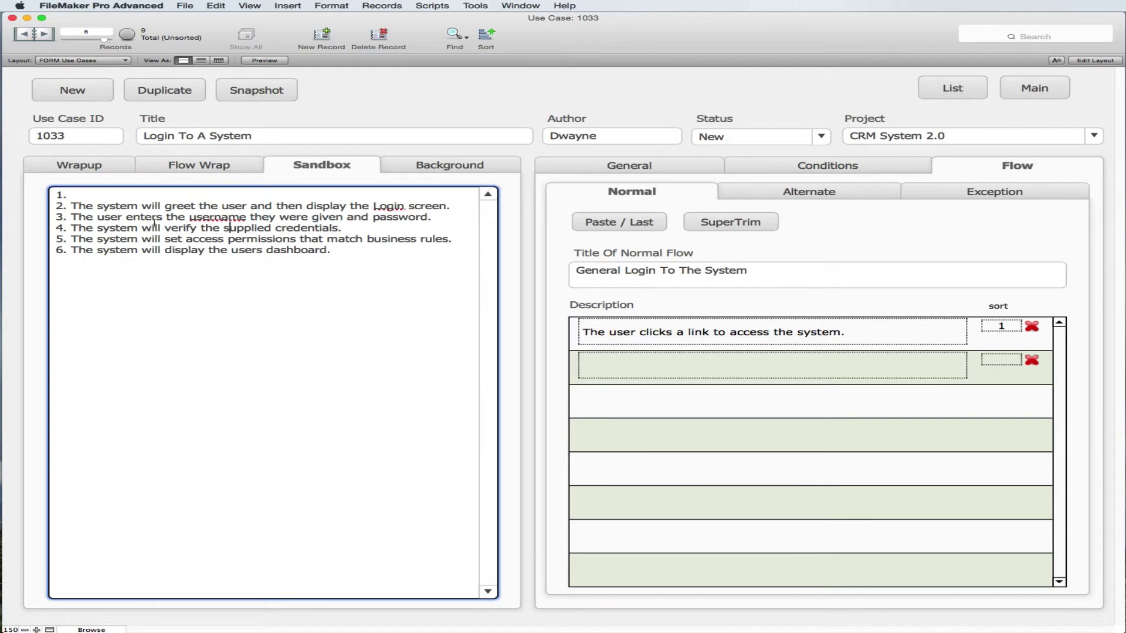
left_click_drag(74, 206, 448, 209)
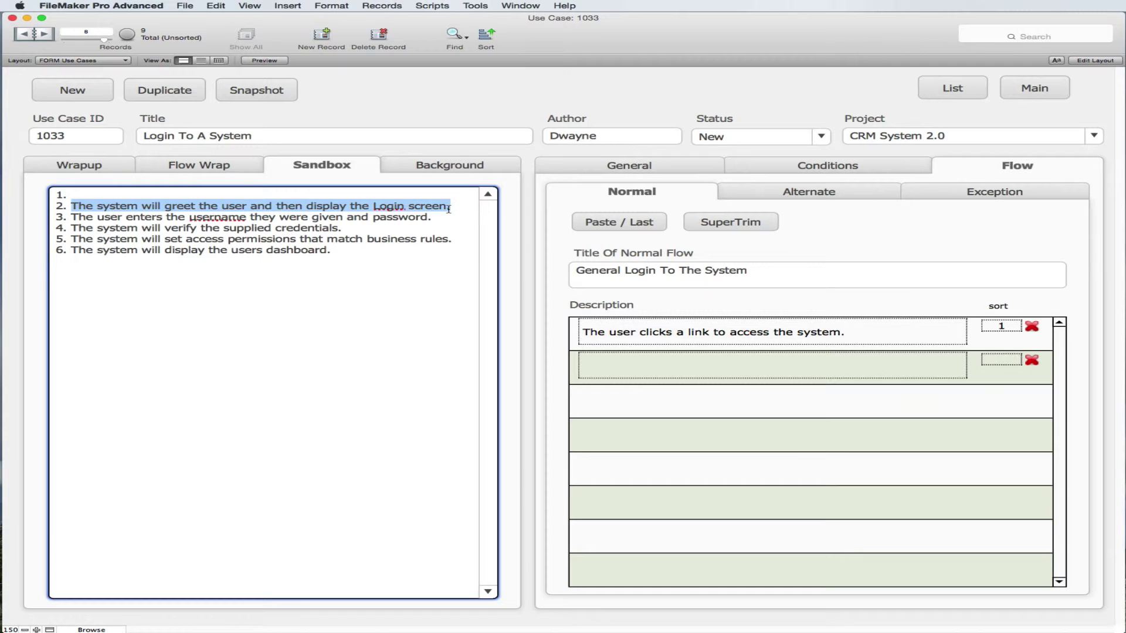
left_click(215, 5)
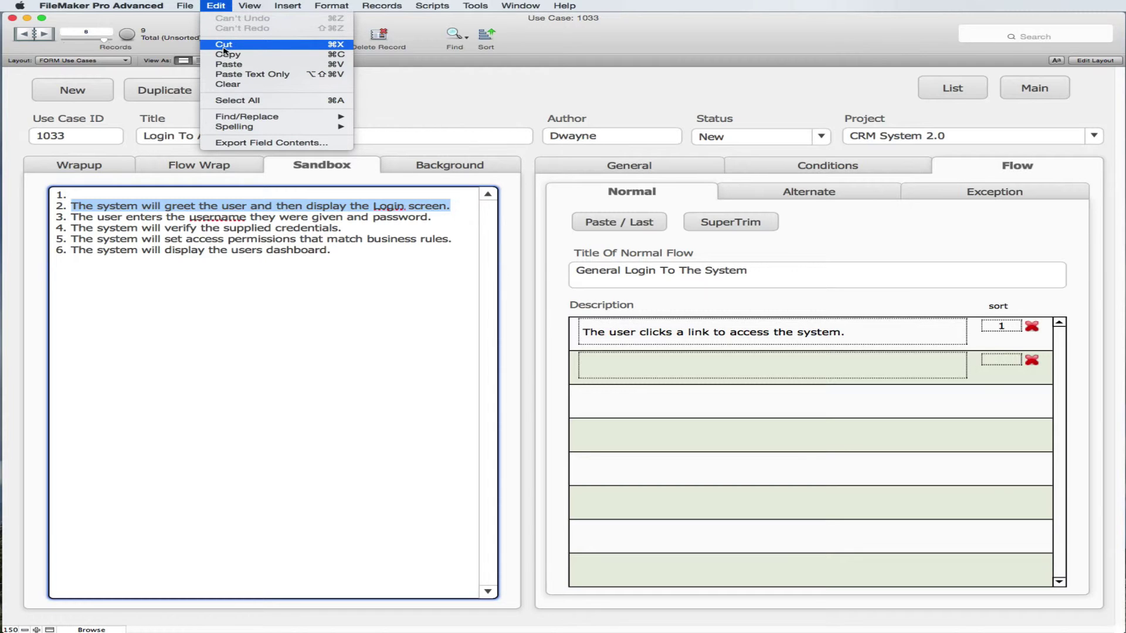
left_click(224, 49)
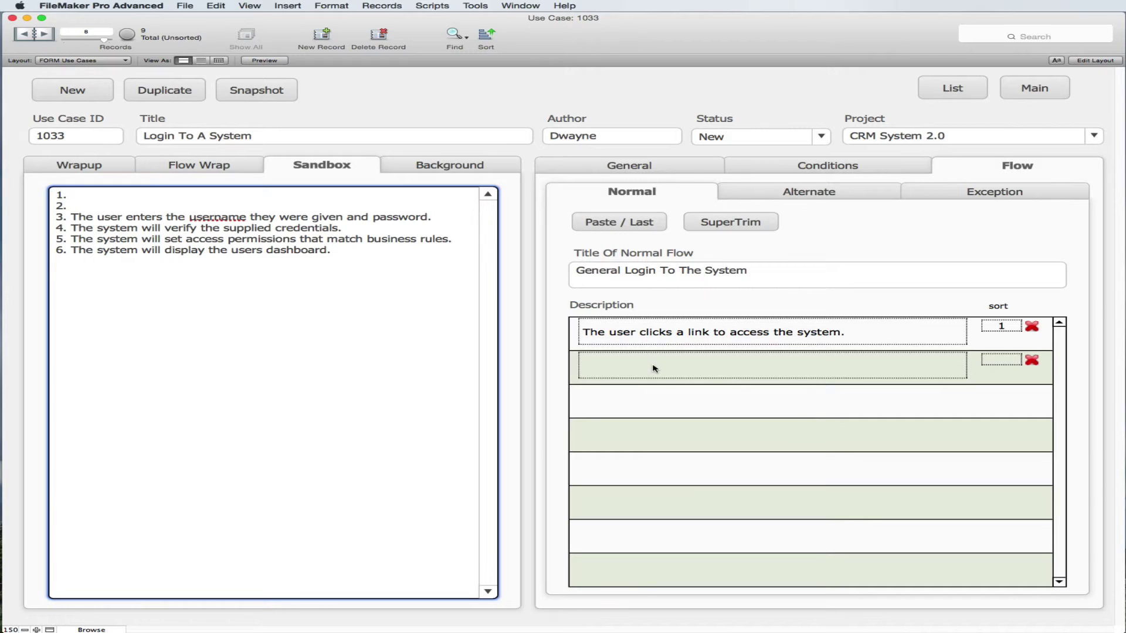
left_click(655, 226)
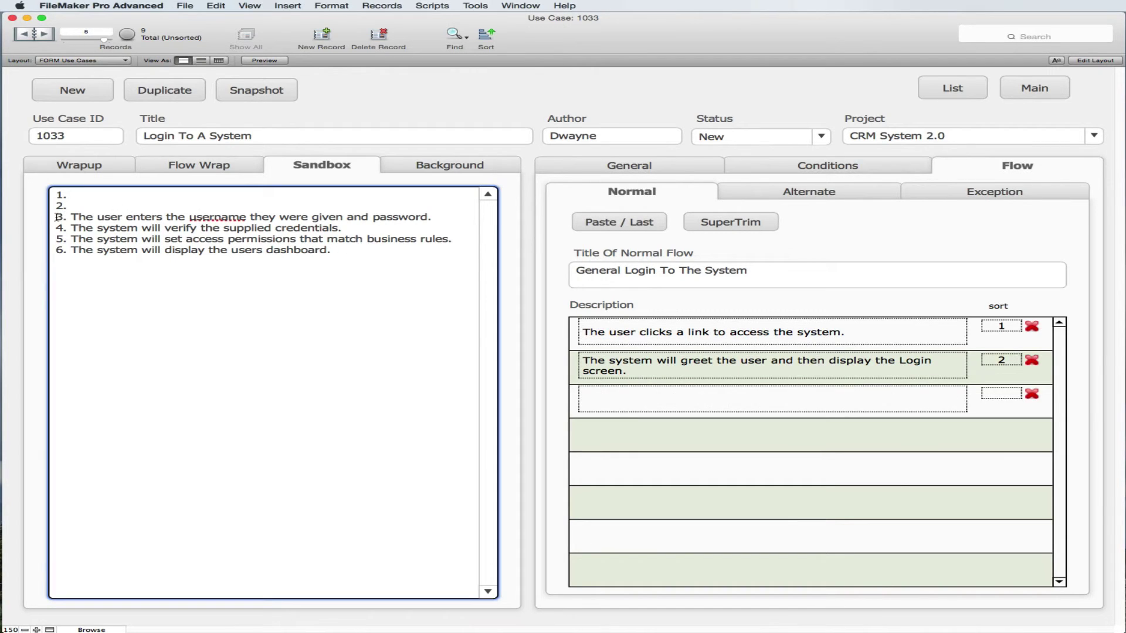
Step: Move "The user enters the username they were given and password." and "The system will verify the supplied credentials." into normal flow rows 3 and 4
left_click_drag(70, 217, 433, 218)
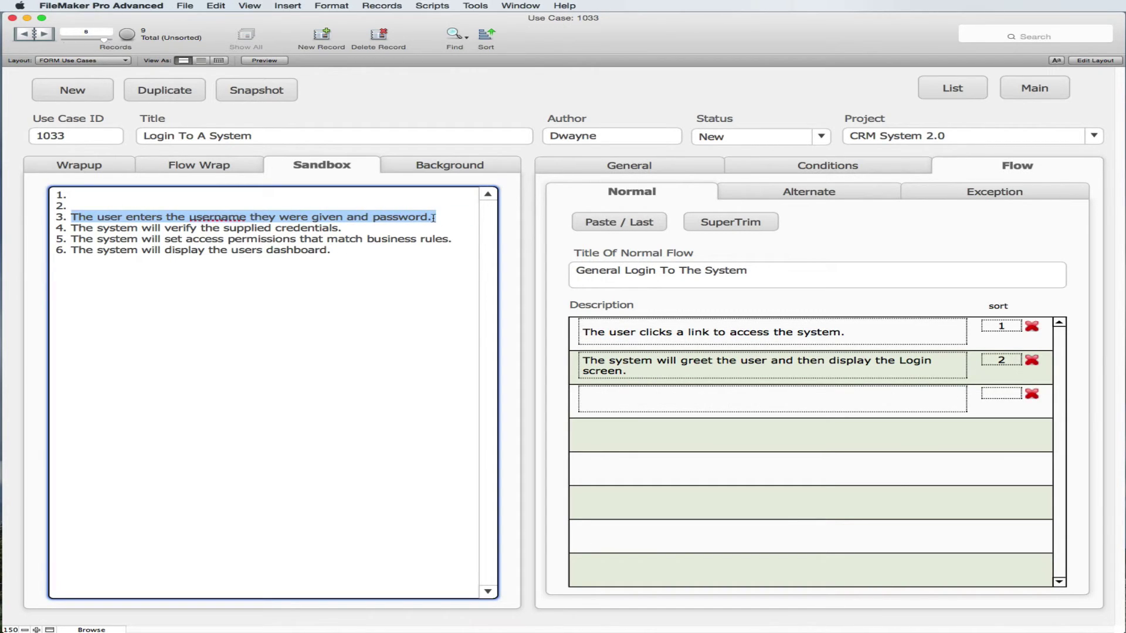
key("super+x")
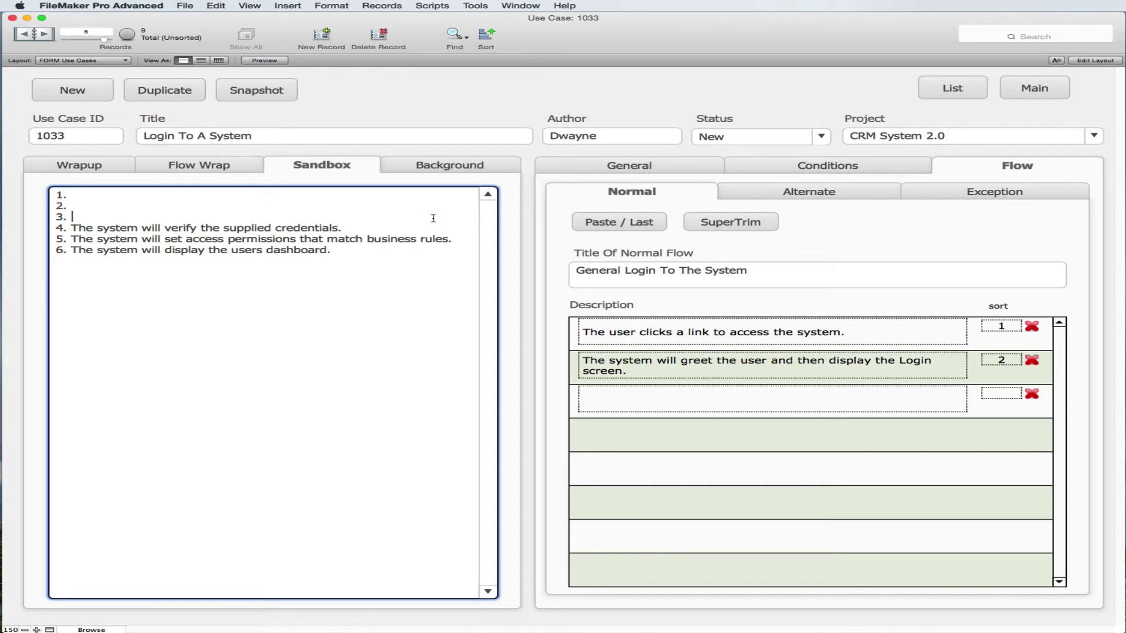
left_click(603, 223)
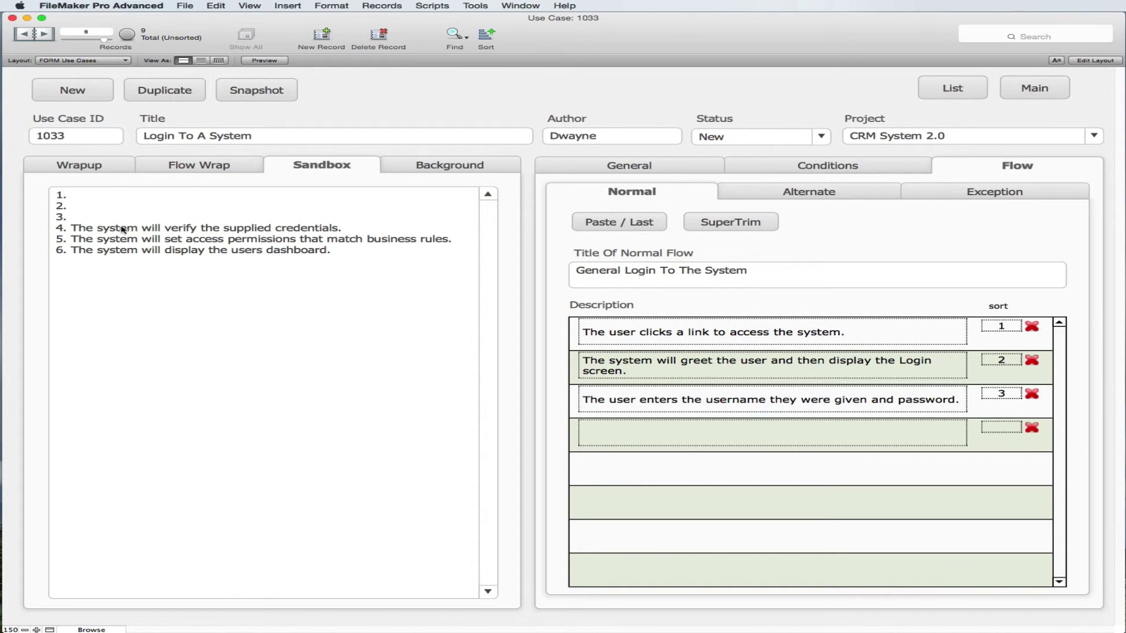
left_click_drag(71, 228, 339, 230)
key("super+x")
left_click(578, 223)
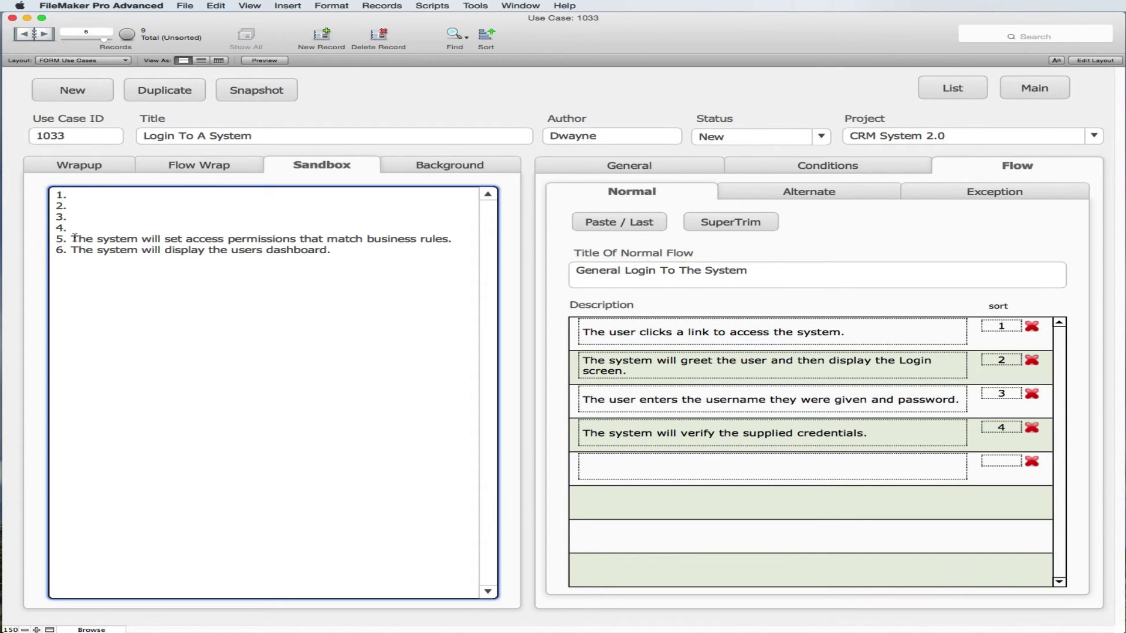
Step: Move "The system will set access permissions that match business rules." and "The system will display the users dashboard." into normal flow rows 5 and 6
left_click_drag(71, 239, 451, 242)
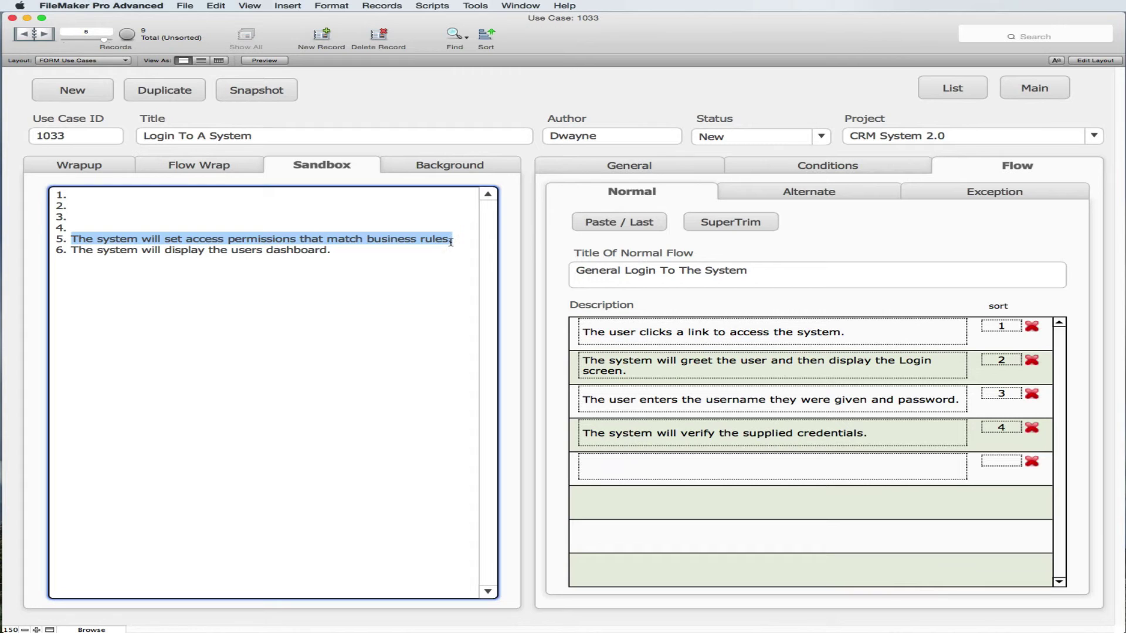
key("super+x")
left_click(633, 222)
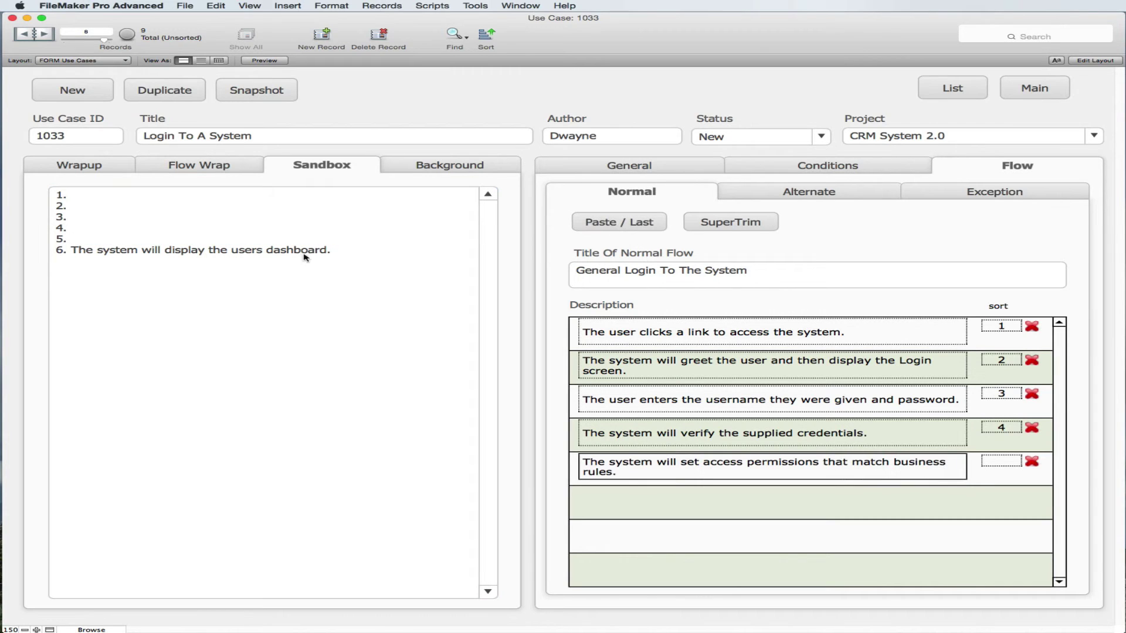
left_click_drag(71, 250, 332, 251)
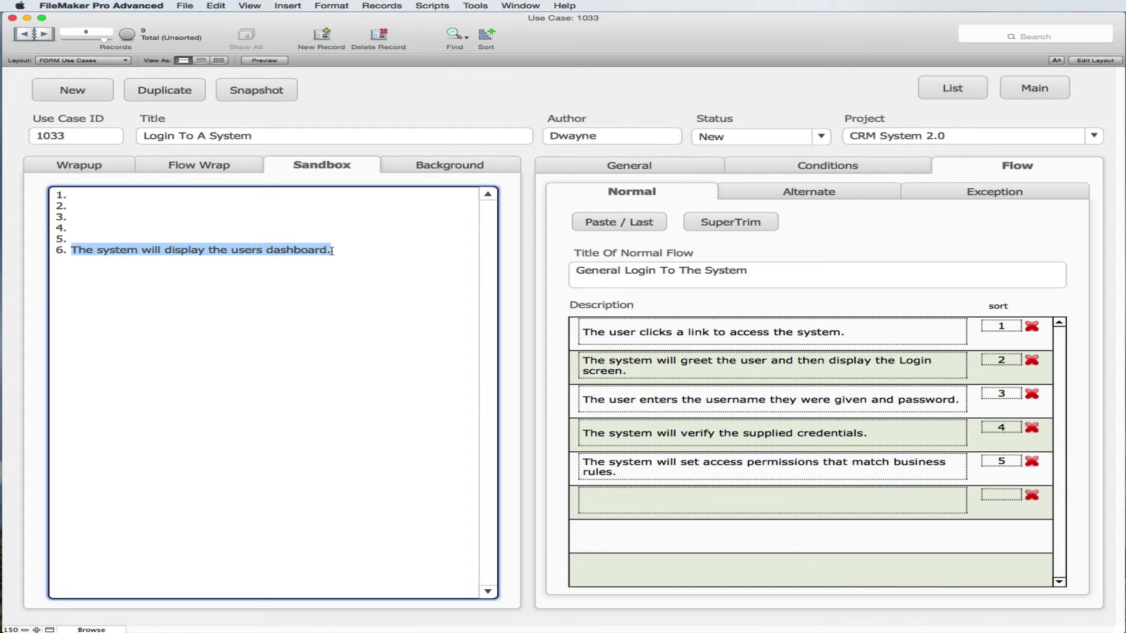
key("super+x")
left_click(586, 225)
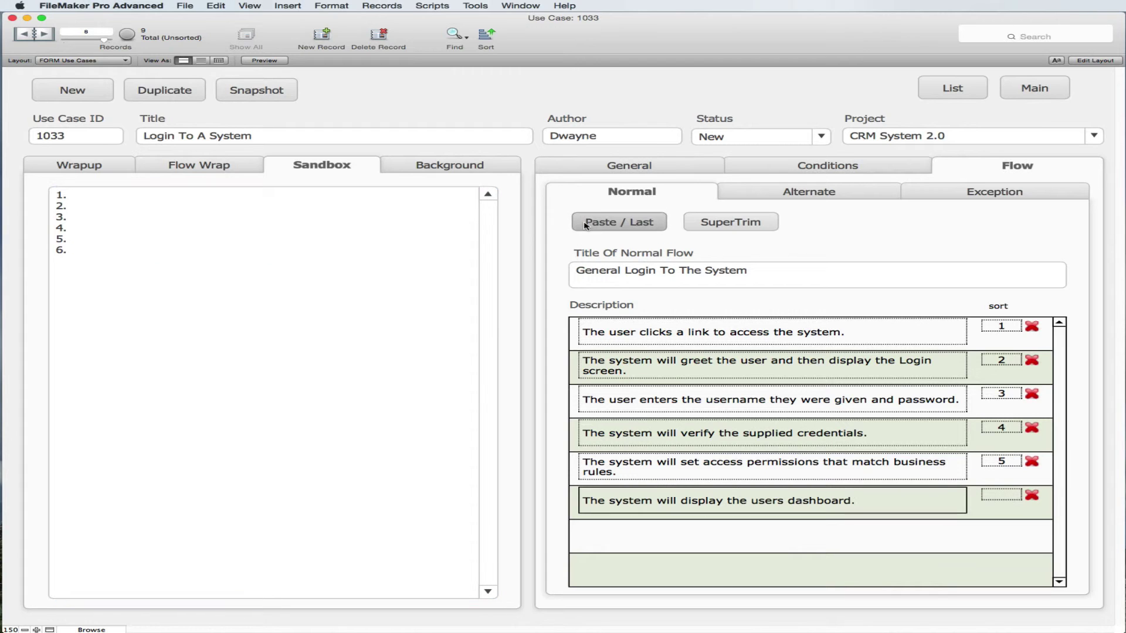
Step: Clear the leftover step numbers from the sandbox and open the use case's wrapup
left_click(85, 225)
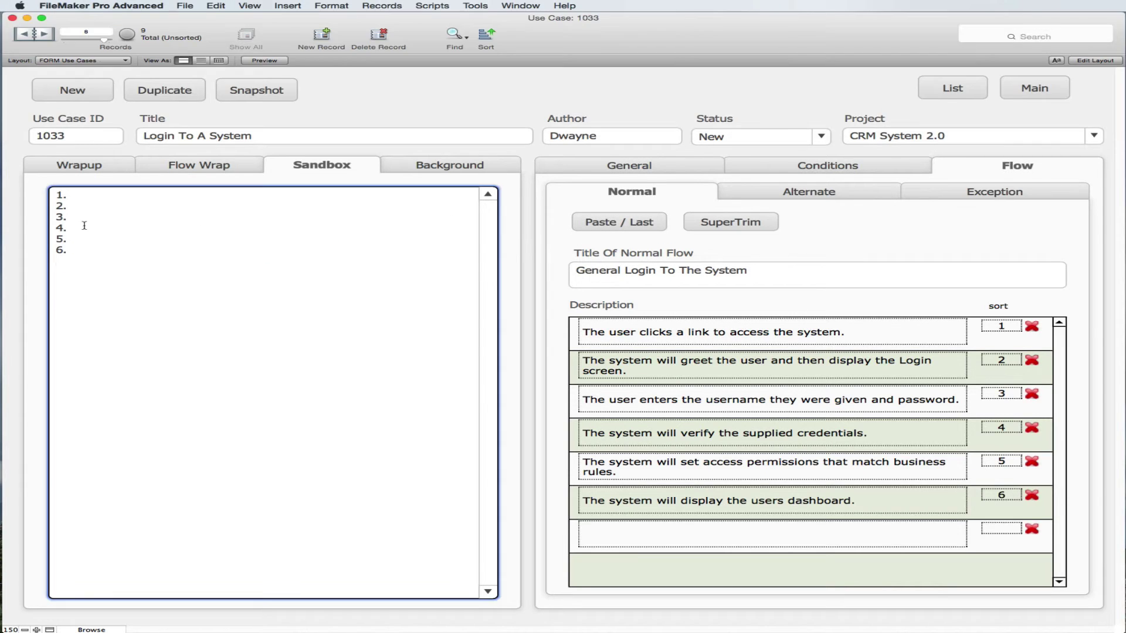
key("super+a")
key("BackSpace")
left_click(80, 170)
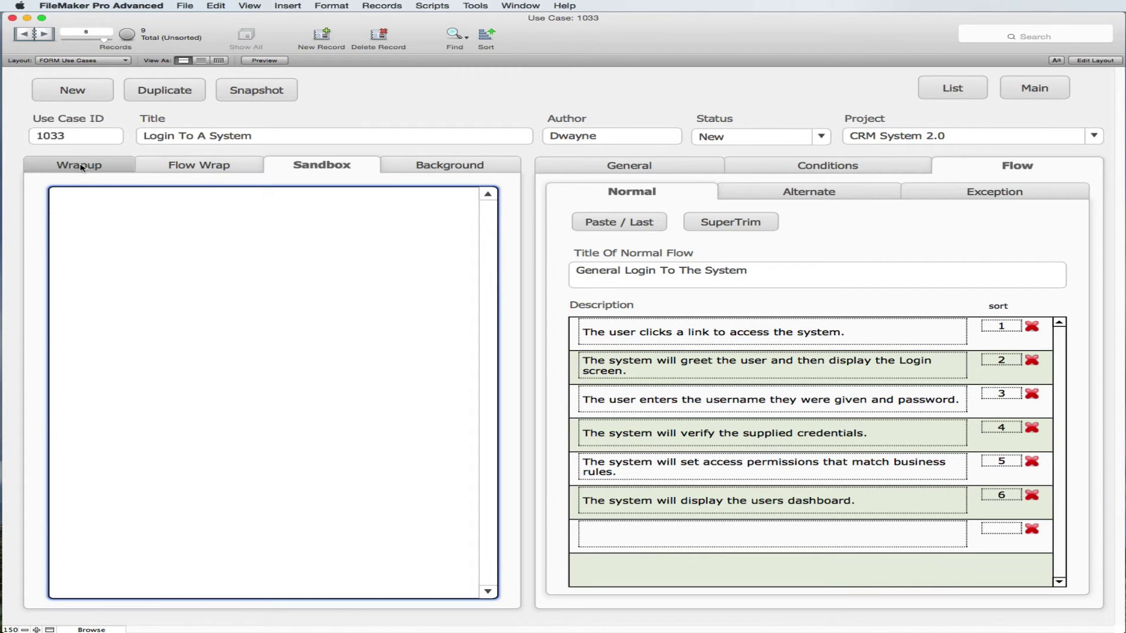